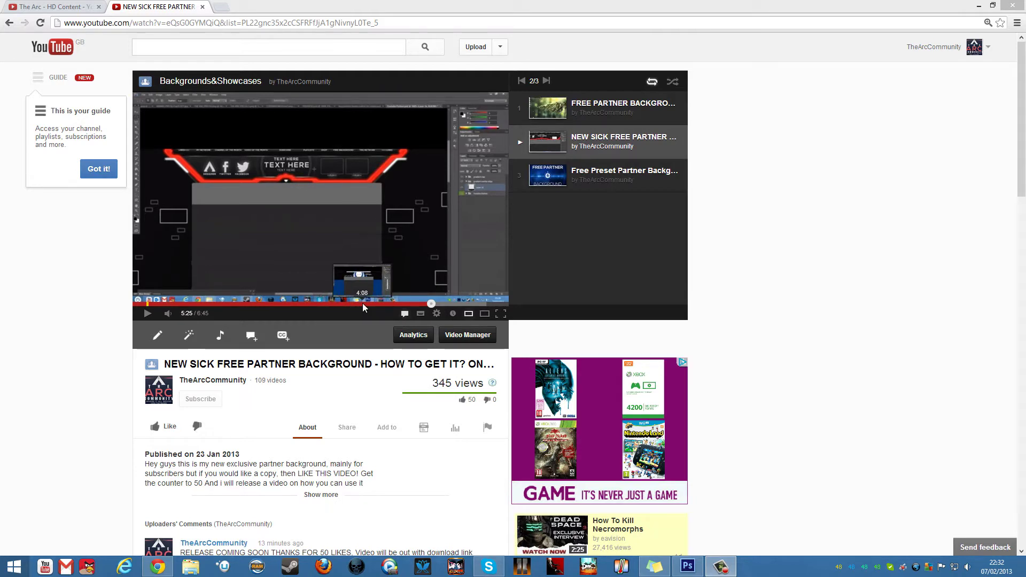
Seek the showcase video through backgrounds at 3:25, 4:00, 3:51 and 3:08, ending on the red banner at 4:45
{"action": "left_click", "coordinate": [323, 303]}
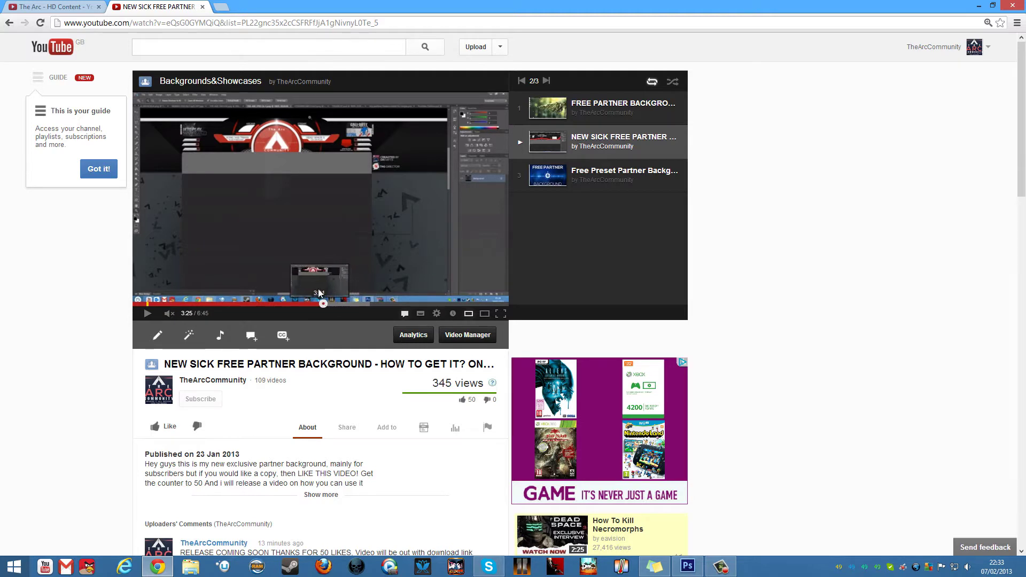
{"action": "left_click", "coordinate": [355, 306]}
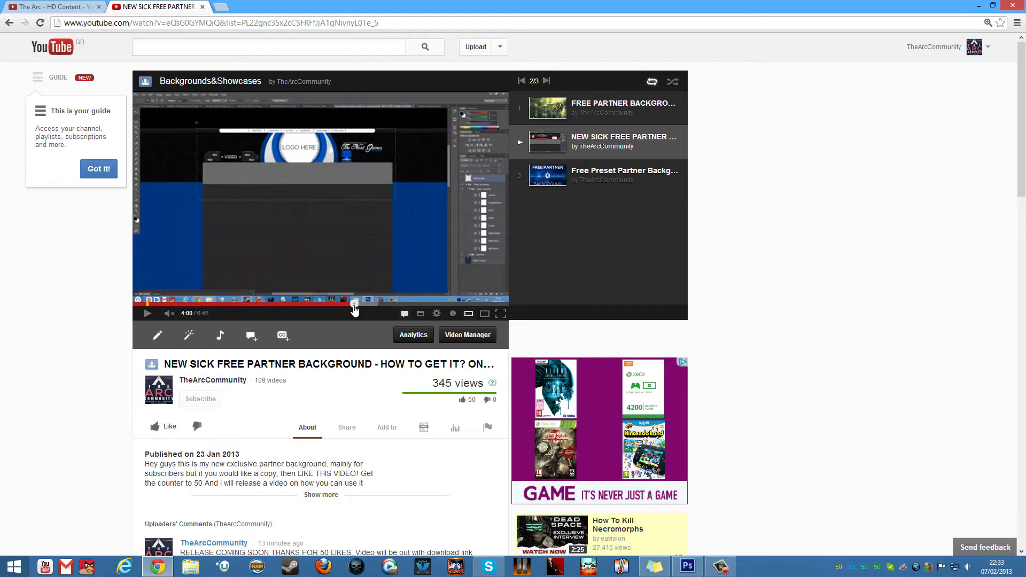
{"action": "left_click", "coordinate": [346, 304]}
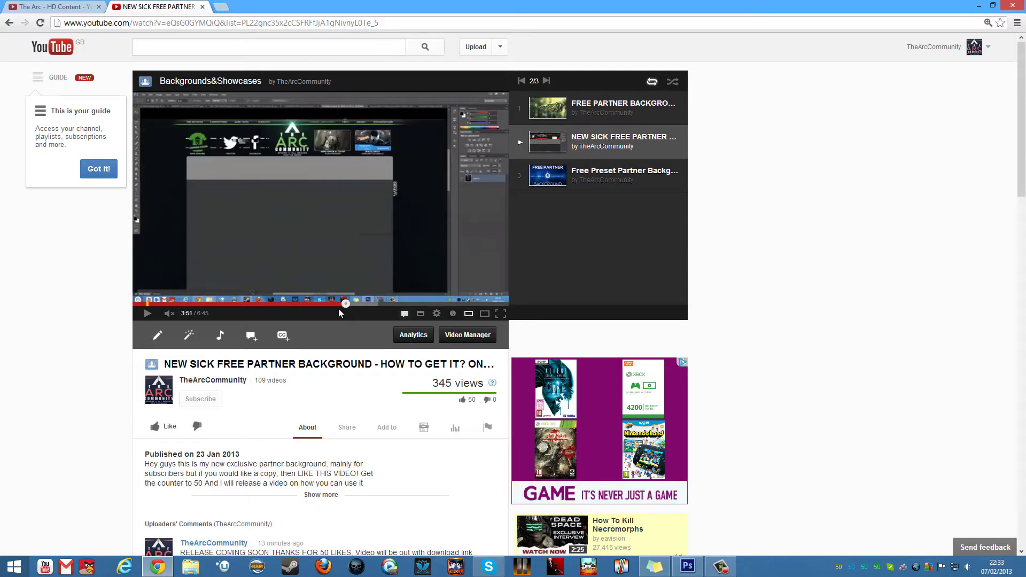
{"action": "left_click", "coordinate": [308, 303]}
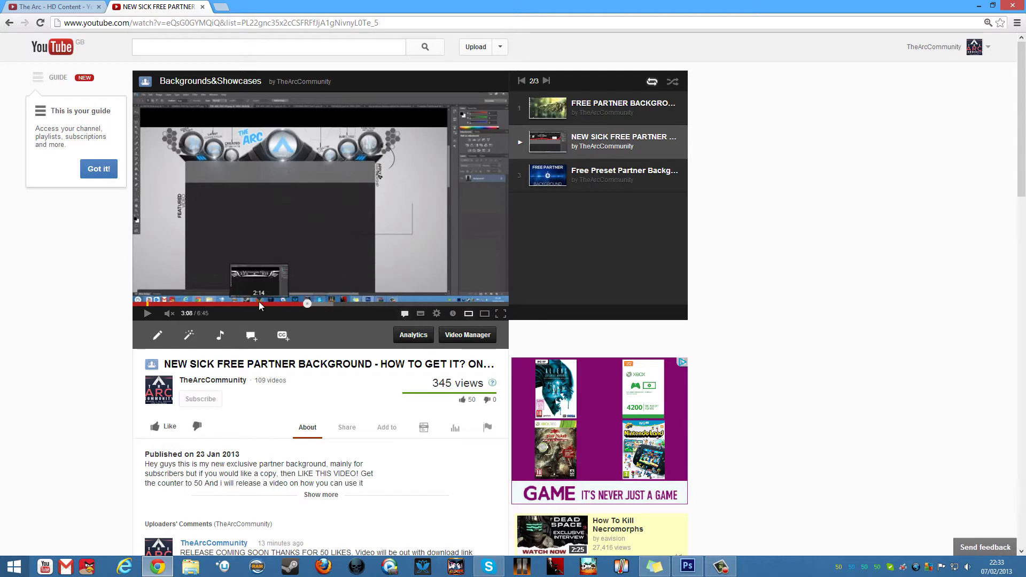
{"action": "left_click", "coordinate": [396, 302]}
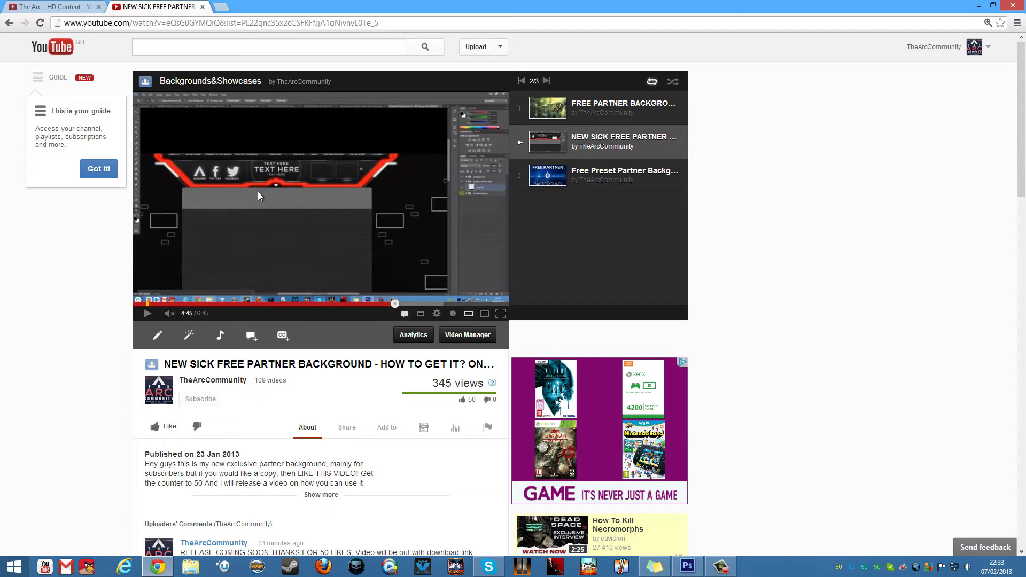
Switch to The Arc - HD Content channel page and scroll over its banner and header
{"action": "left_click", "coordinate": [76, 8]}
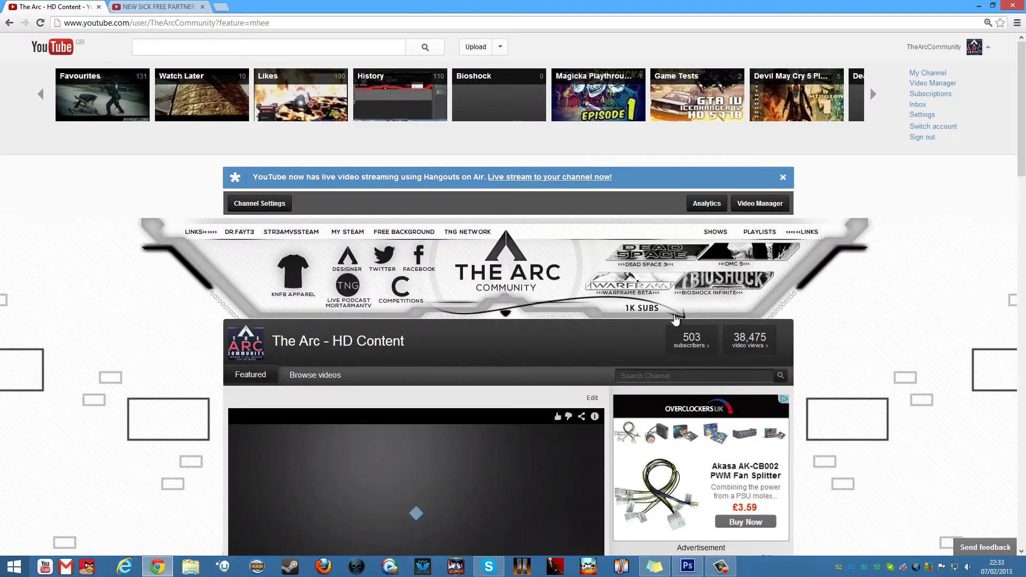
{"action": "scroll", "coordinate": [676, 321], "scroll_direction": "down", "scroll_amount": 2}
{"action": "left_click_drag", "start_coordinate": [648, 223], "coordinate": [711, 213]}
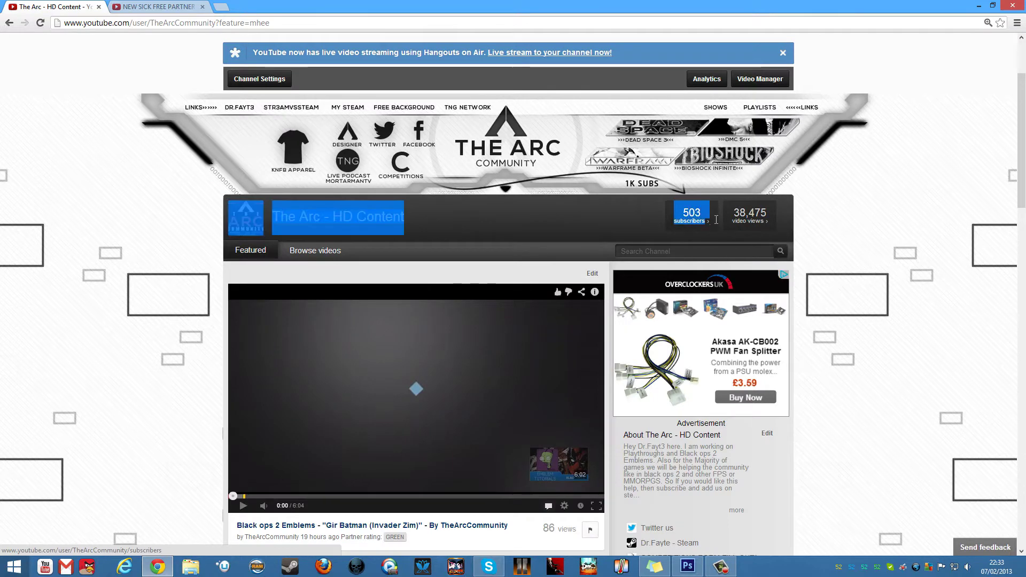
{"action": "left_click", "coordinate": [788, 232]}
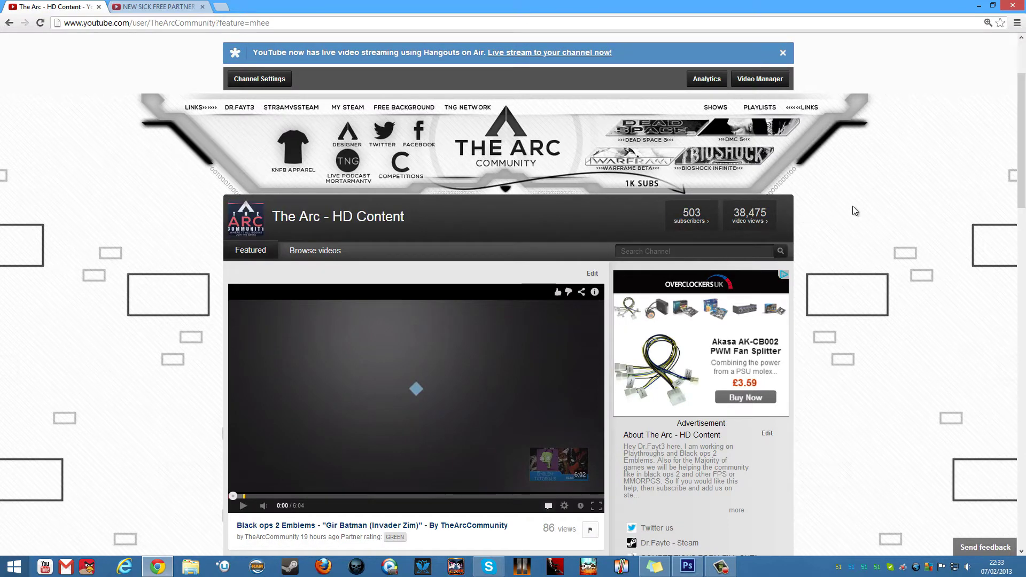
{"action": "scroll", "coordinate": [850, 233], "scroll_direction": "down", "scroll_amount": 12}
{"action": "scroll", "coordinate": [845, 237], "scroll_direction": "down", "scroll_amount": 2}
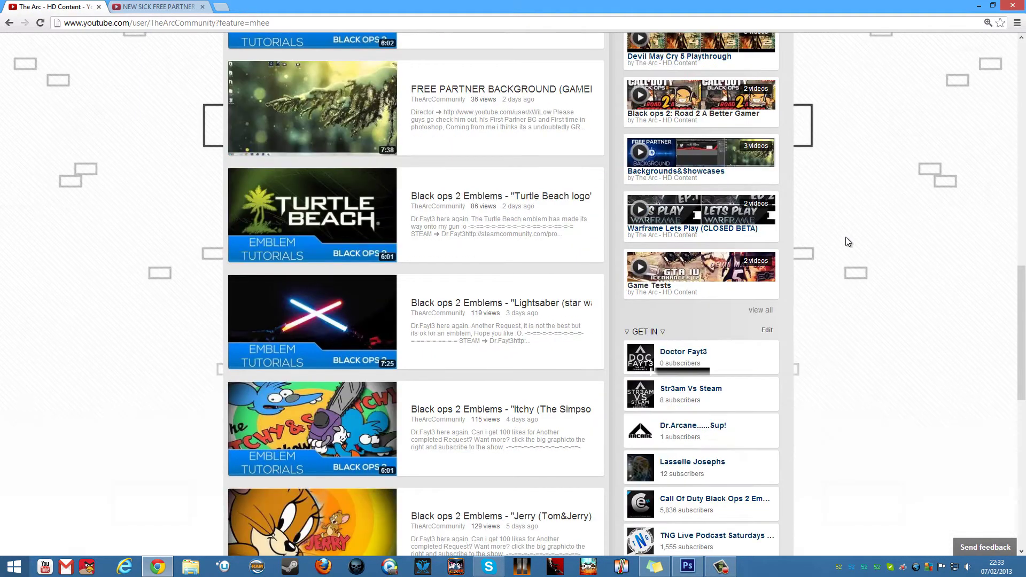
{"action": "scroll", "coordinate": [717, 247], "scroll_direction": "up", "scroll_amount": 2}
{"action": "scroll", "coordinate": [695, 256], "scroll_direction": "down", "scroll_amount": 2}
{"action": "scroll", "coordinate": [582, 275], "scroll_direction": "up", "scroll_amount": 7}
{"action": "scroll", "coordinate": [582, 275], "scroll_direction": "down", "scroll_amount": 15}
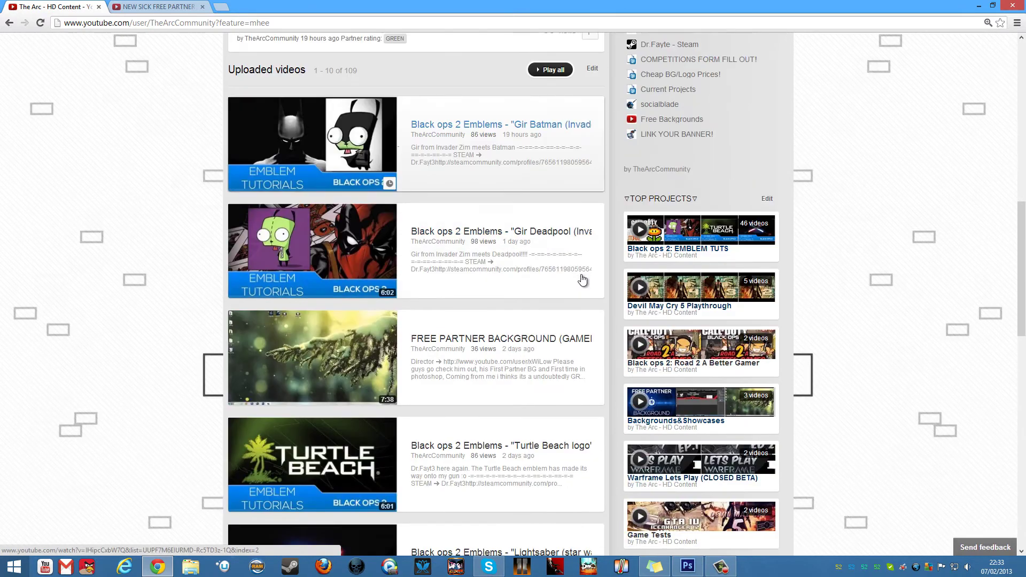
{"action": "scroll", "coordinate": [580, 281], "scroll_direction": "up", "scroll_amount": 15}
{"action": "scroll", "coordinate": [582, 283], "scroll_direction": "up", "scroll_amount": 7}
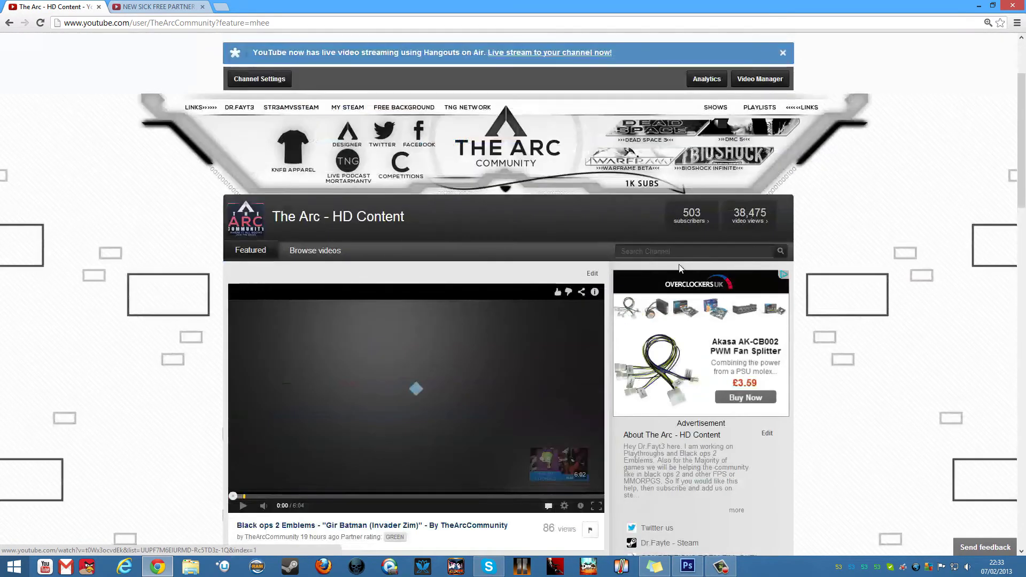
{"action": "scroll", "coordinate": [641, 299], "scroll_direction": "down", "scroll_amount": 5}
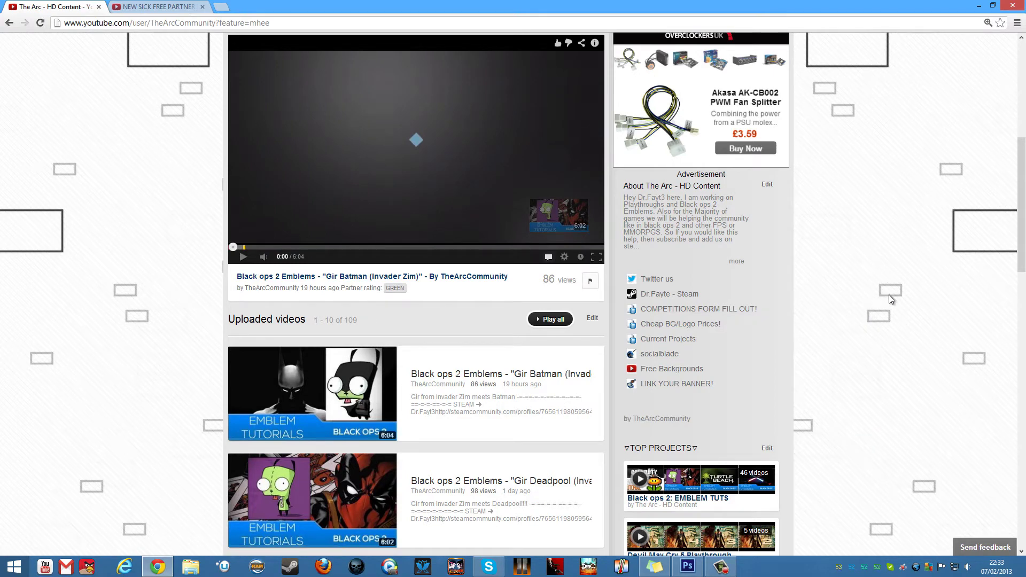
{"action": "scroll", "coordinate": [845, 306], "scroll_direction": "up", "scroll_amount": 7}
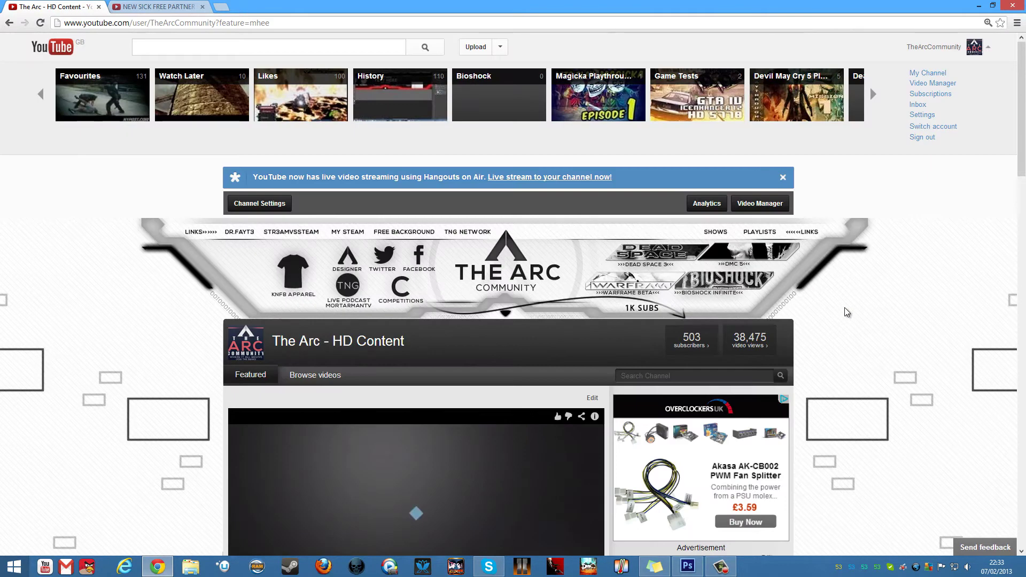
{"action": "scroll", "coordinate": [791, 273], "scroll_direction": "down", "scroll_amount": 2}
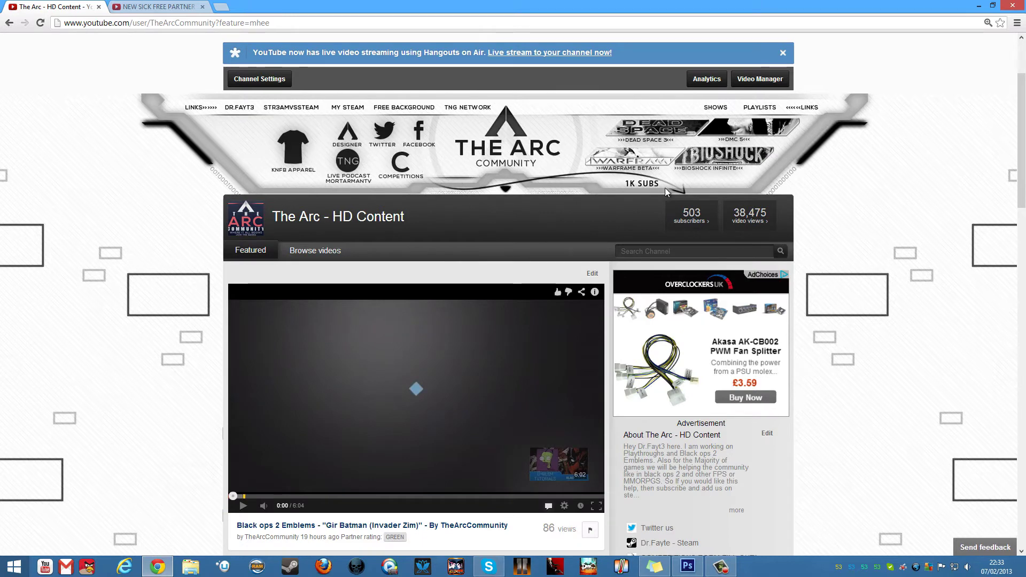
Highlight the strip below the banner and the COMPETITIONS FORM FILL OUT! link, then clear both highlights
{"action": "left_click_drag", "start_coordinate": [668, 192], "coordinate": [653, 185]}
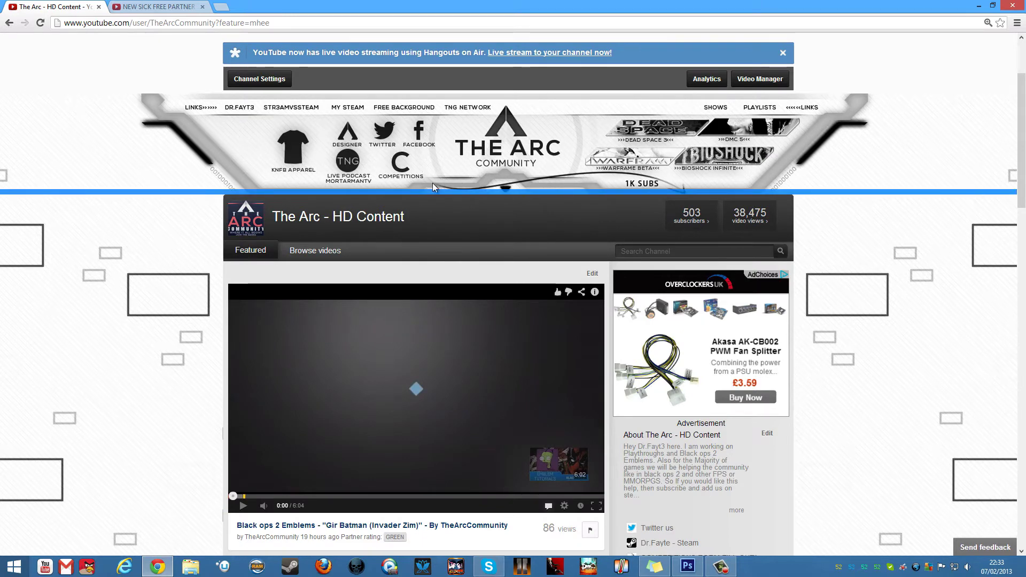
{"action": "left_click", "coordinate": [505, 189]}
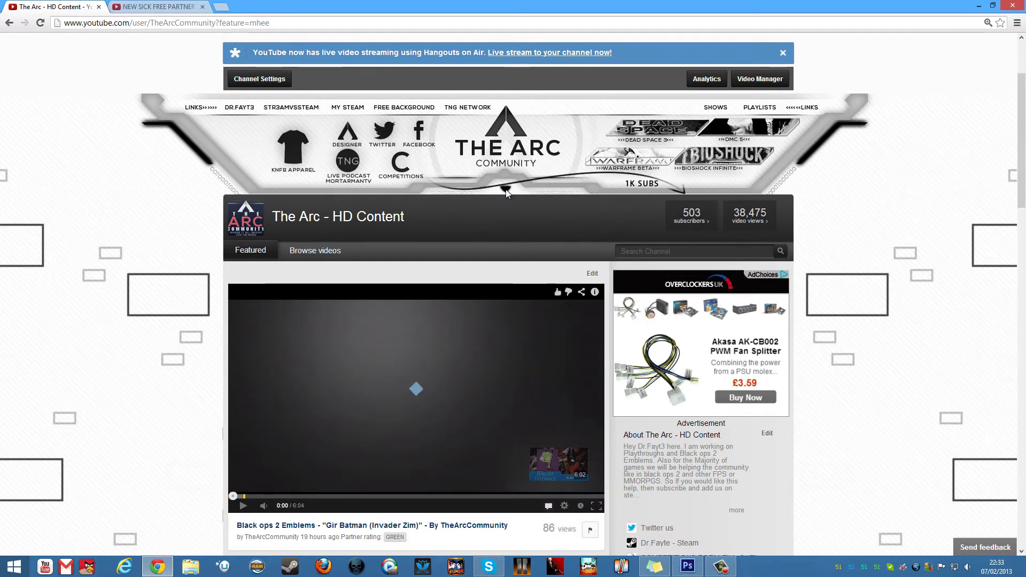
{"action": "scroll", "coordinate": [641, 267], "scroll_direction": "down", "scroll_amount": 5}
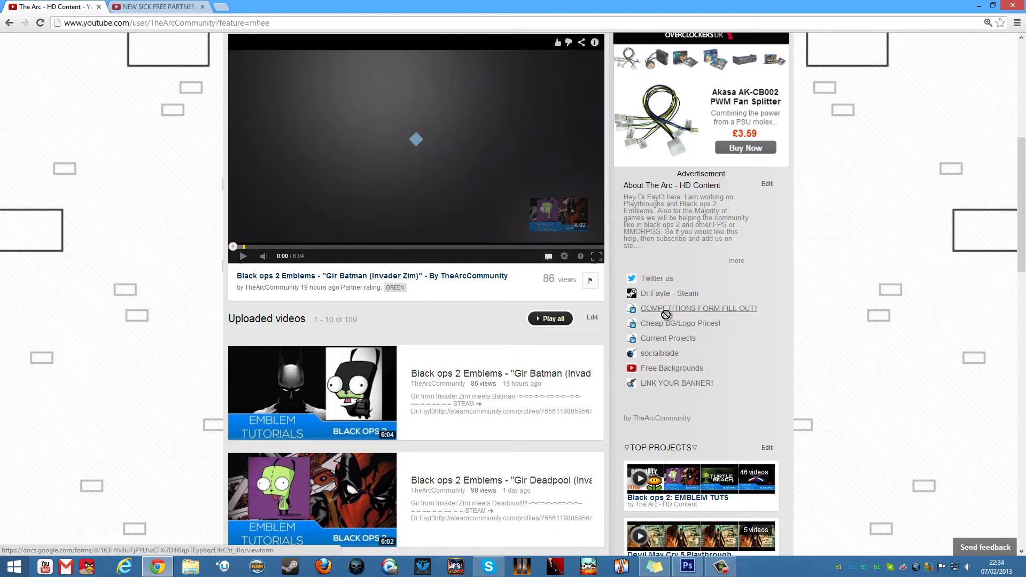
{"action": "left_click_drag", "start_coordinate": [628, 309], "coordinate": [772, 308]}
{"action": "left_click_drag", "start_coordinate": [775, 264], "coordinate": [771, 313]}
Reload the channel page with F5, scroll through its uploads, and minimise Chrome
{"action": "key", "text": "F5"}
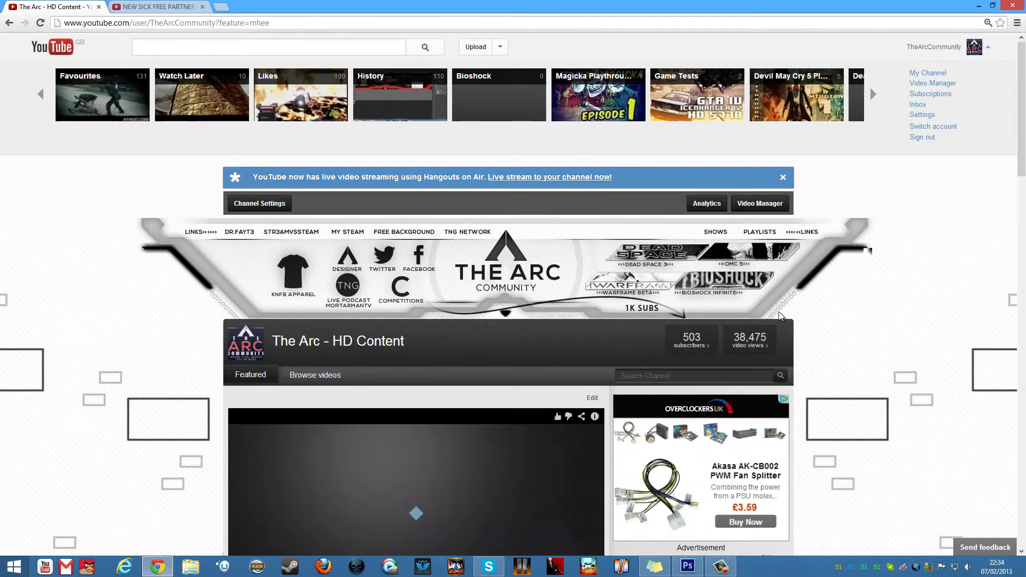
{"action": "scroll", "coordinate": [777, 310], "scroll_direction": "down", "scroll_amount": 5}
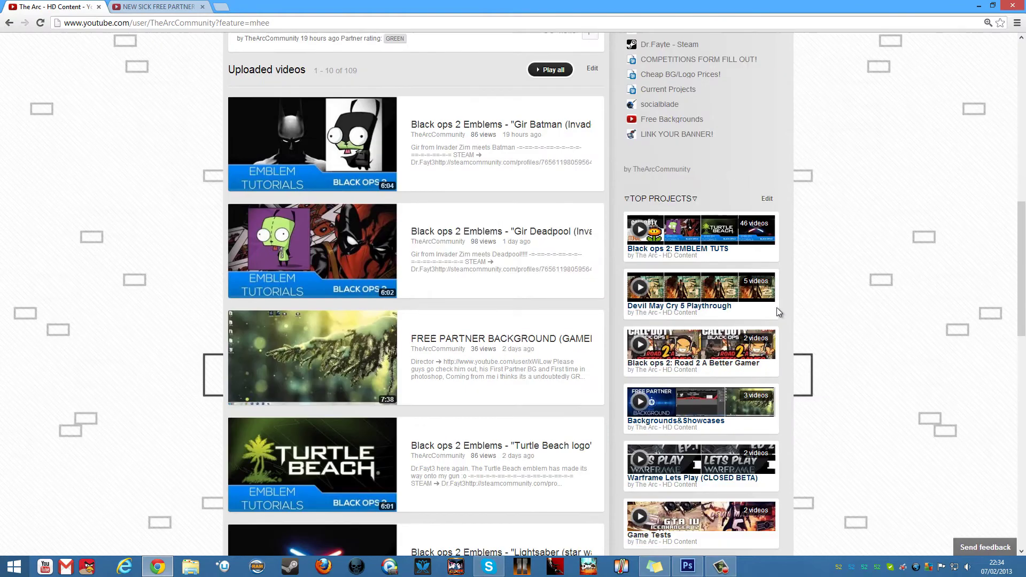
{"action": "scroll", "coordinate": [777, 313], "scroll_direction": "down", "scroll_amount": 9}
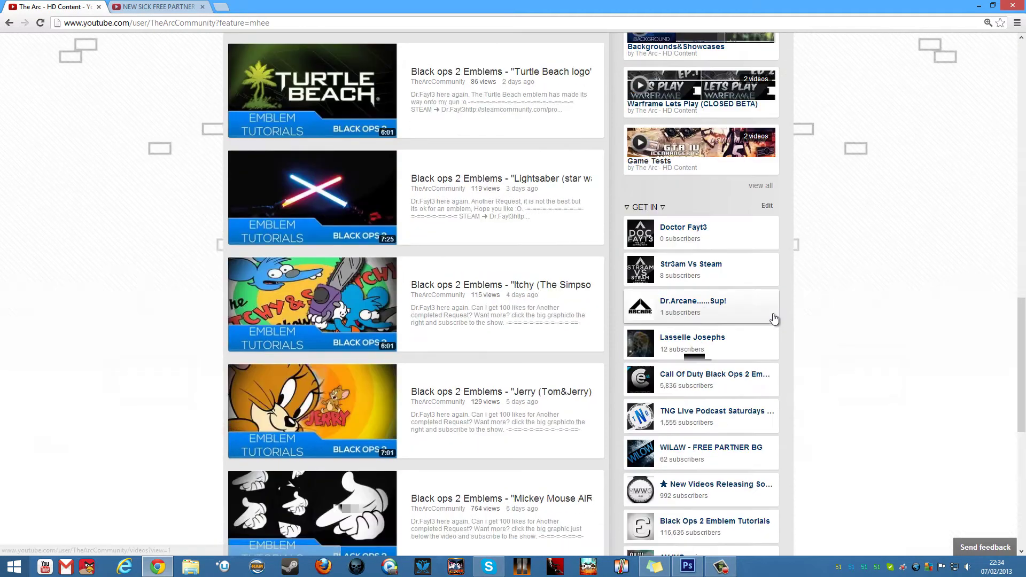
{"action": "scroll", "coordinate": [772, 321], "scroll_direction": "up", "scroll_amount": 20}
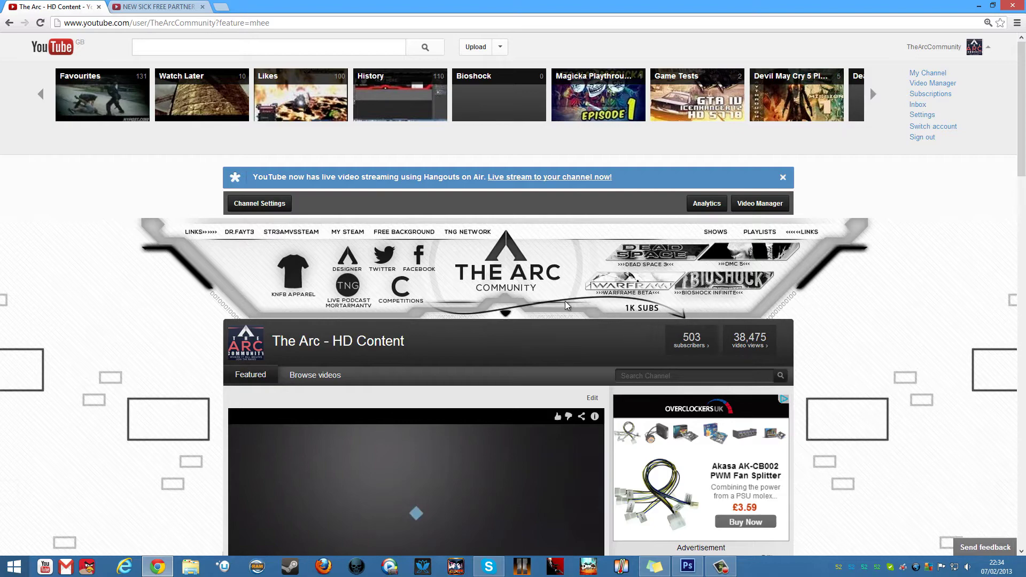
{"action": "scroll", "coordinate": [566, 304], "scroll_direction": "down", "scroll_amount": 18}
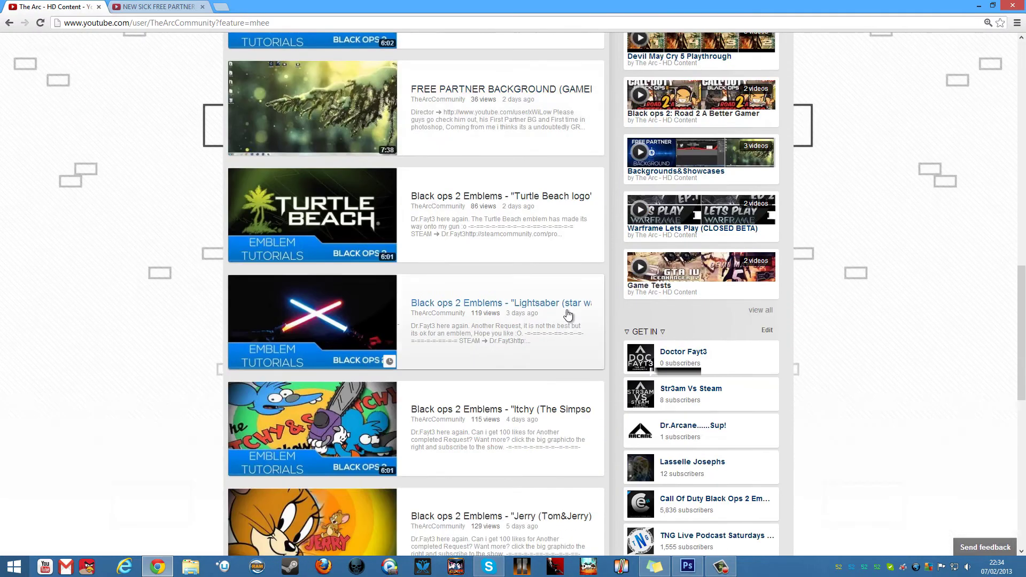
{"action": "scroll", "coordinate": [567, 315], "scroll_direction": "up", "scroll_amount": 20}
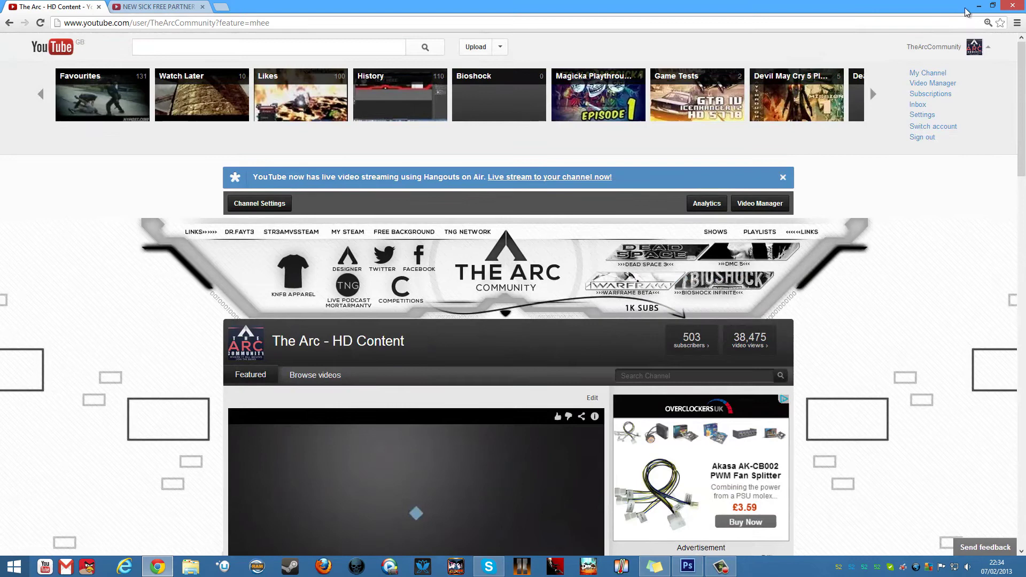
{"action": "left_click", "coordinate": [978, 6]}
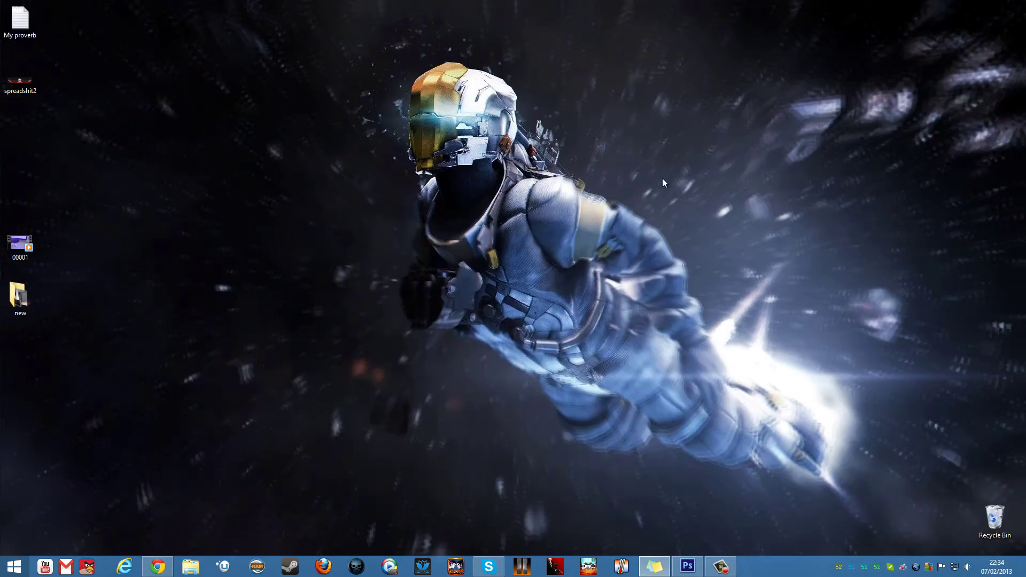
Bring back the banner template in Photoshop and zoom the canvas to 200%, then back to 100%
{"action": "left_click", "coordinate": [693, 571]}
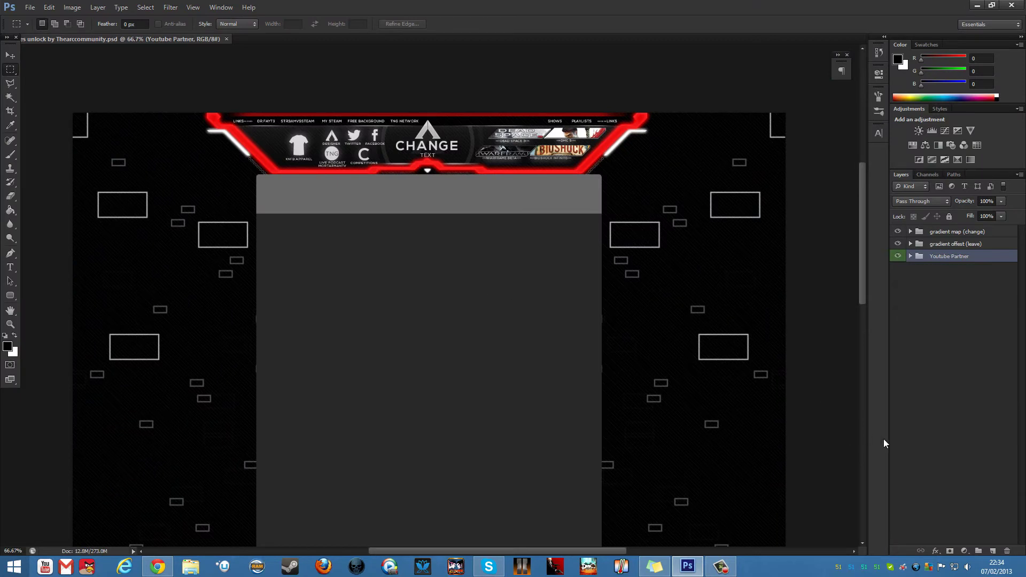
{"action": "mouse_move", "coordinate": [861, 226]}
{"action": "left_mouse_down"}
{"action": "mouse_move", "coordinate": [864, 267]}
{"action": "mouse_move", "coordinate": [862, 220]}
{"action": "left_mouse_up"}
{"action": "left_click", "coordinate": [11, 325]}
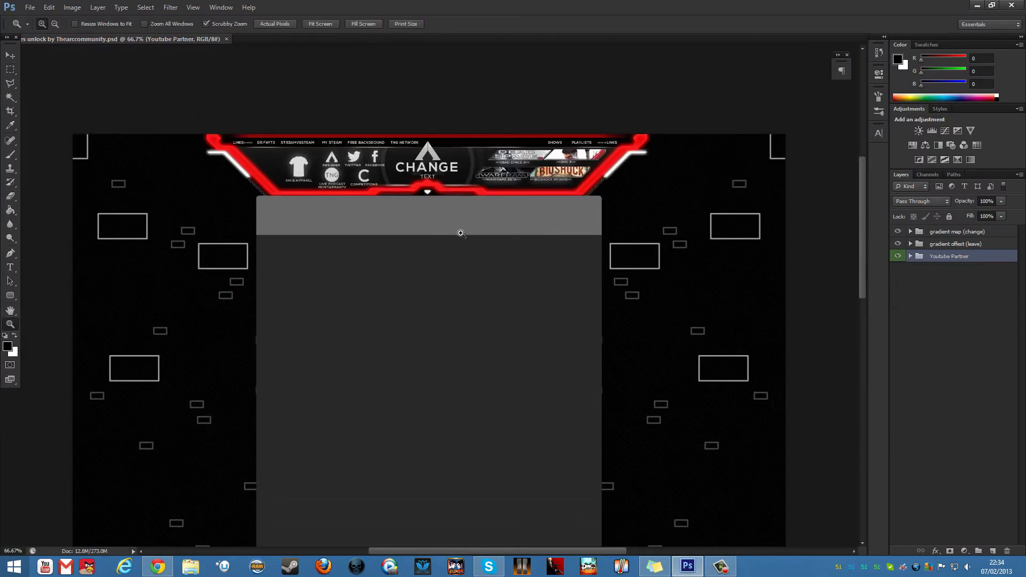
{"action": "left_click", "coordinate": [449, 231]}
{"action": "left_click", "coordinate": [526, 190]}
{"action": "right_click", "coordinate": [525, 190]}
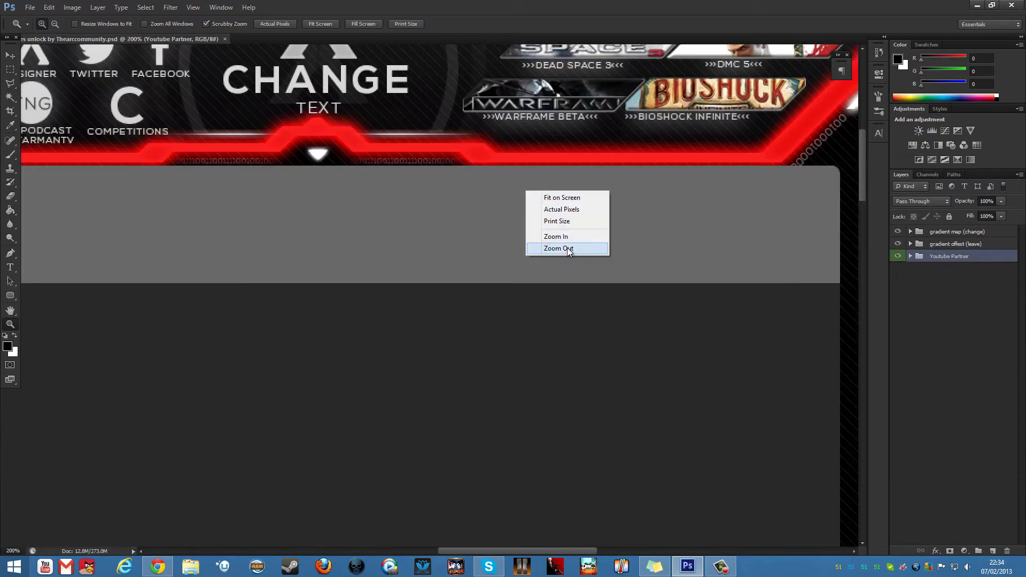
{"action": "left_click", "coordinate": [601, 247]}
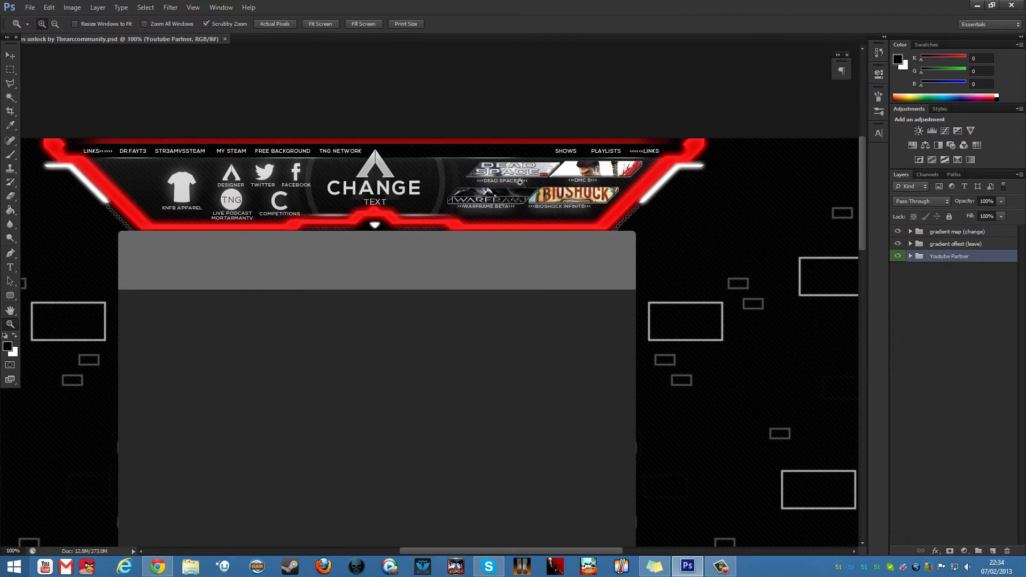
Pick the Rectangular Marquee Tool and expand the 'gradient offest (leave)' group
{"action": "left_click", "coordinate": [10, 70]}
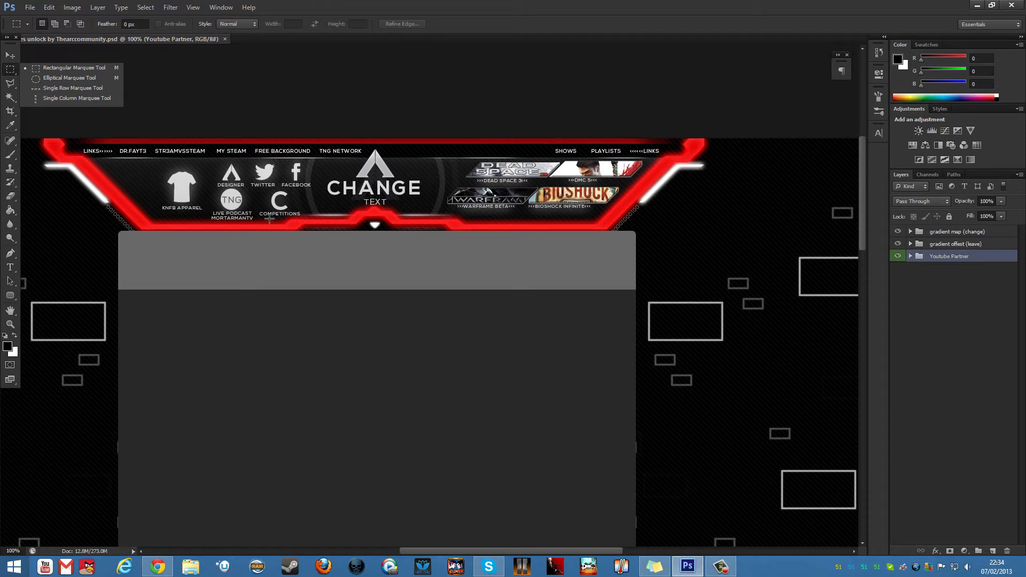
{"action": "left_click", "coordinate": [911, 246]}
{"action": "left_click", "coordinate": [910, 244]}
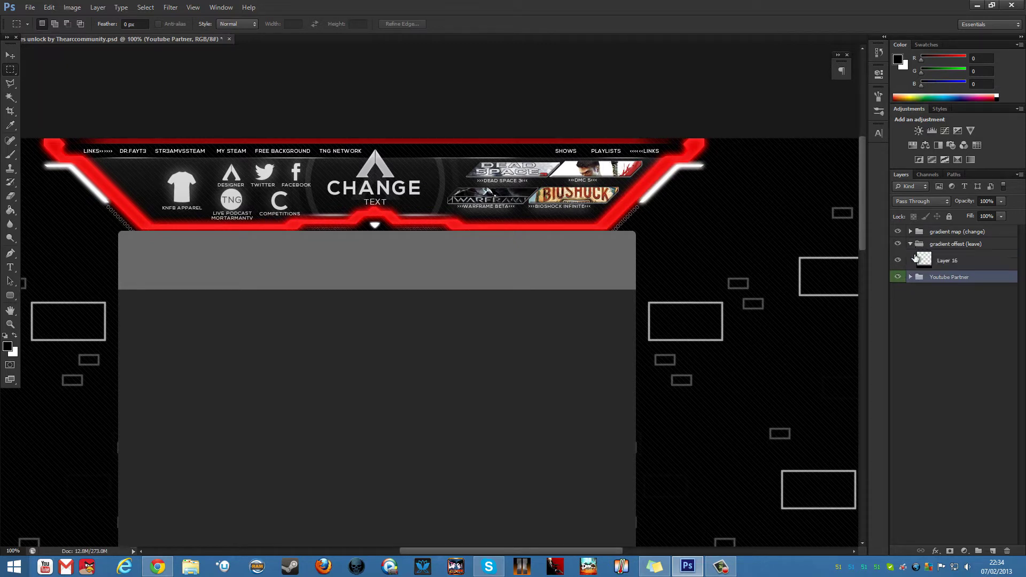
{"action": "left_click", "coordinate": [911, 232]}
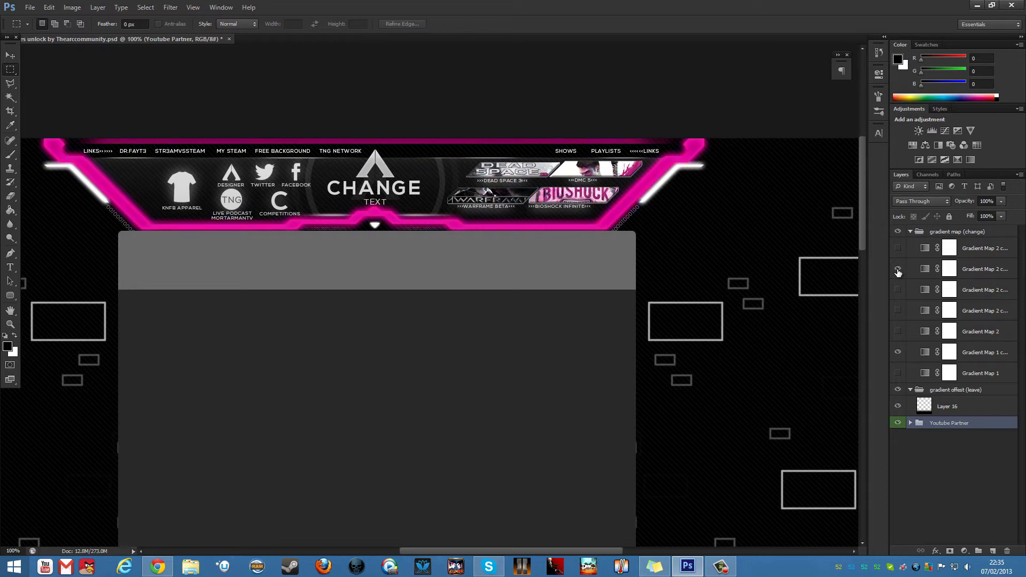
{"action": "left_click", "coordinate": [898, 270]}
{"action": "left_click_drag", "start_coordinate": [972, 213], "coordinate": [995, 214]}
{"action": "left_click", "coordinate": [960, 271]}
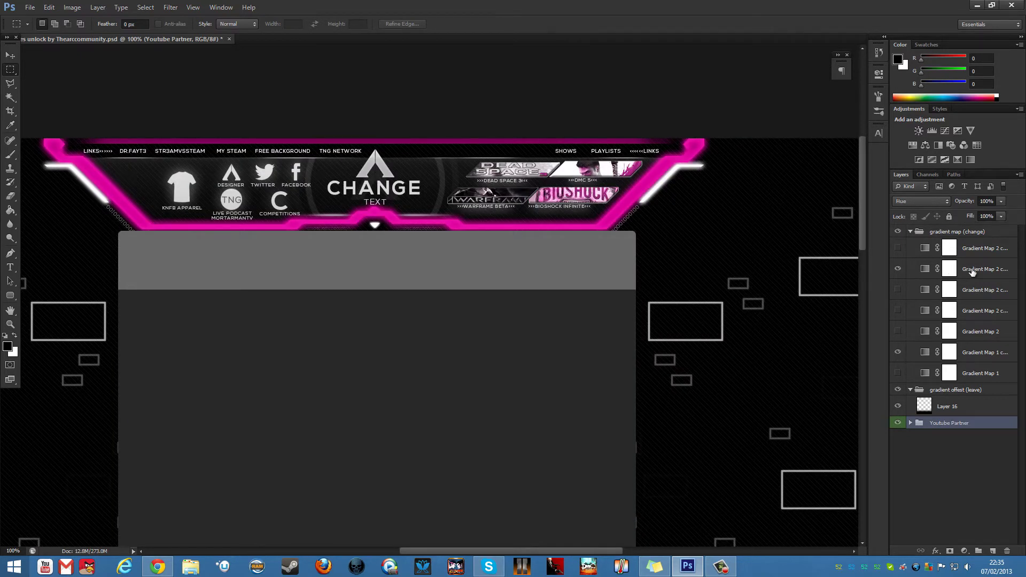
{"action": "left_click", "coordinate": [1000, 202]}
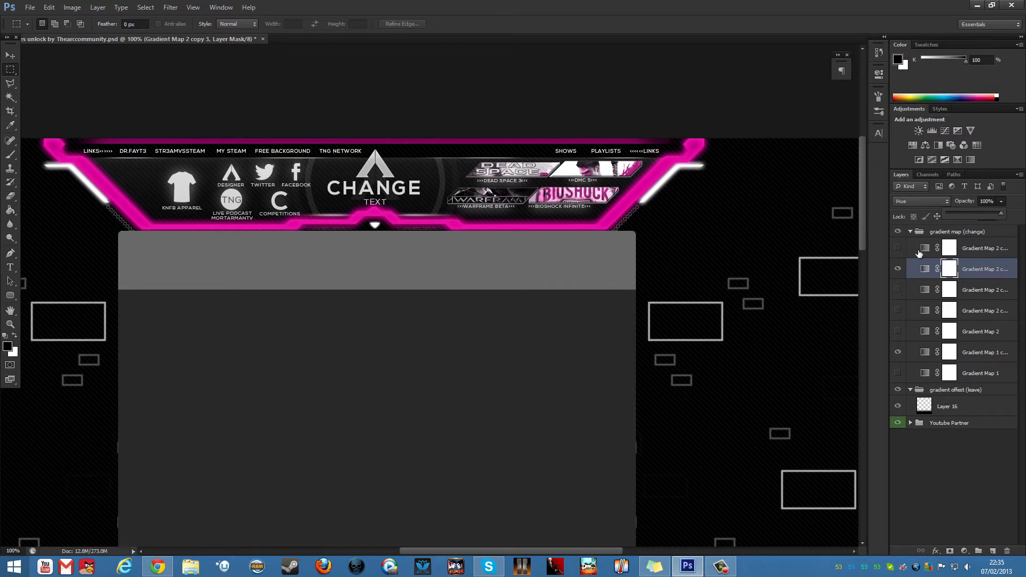
{"action": "left_click", "coordinate": [955, 248]}
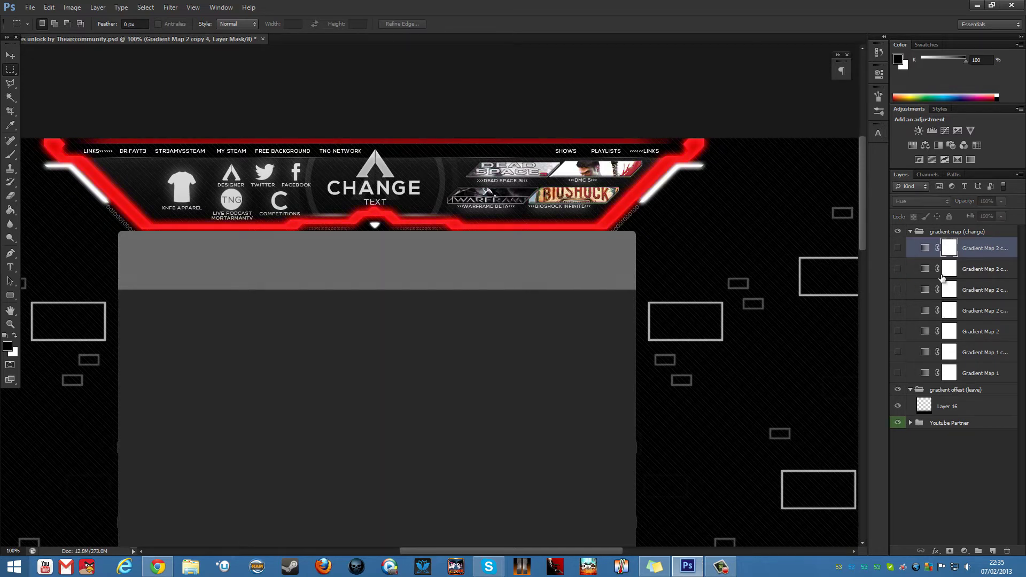
{"action": "left_click", "coordinate": [910, 232]}
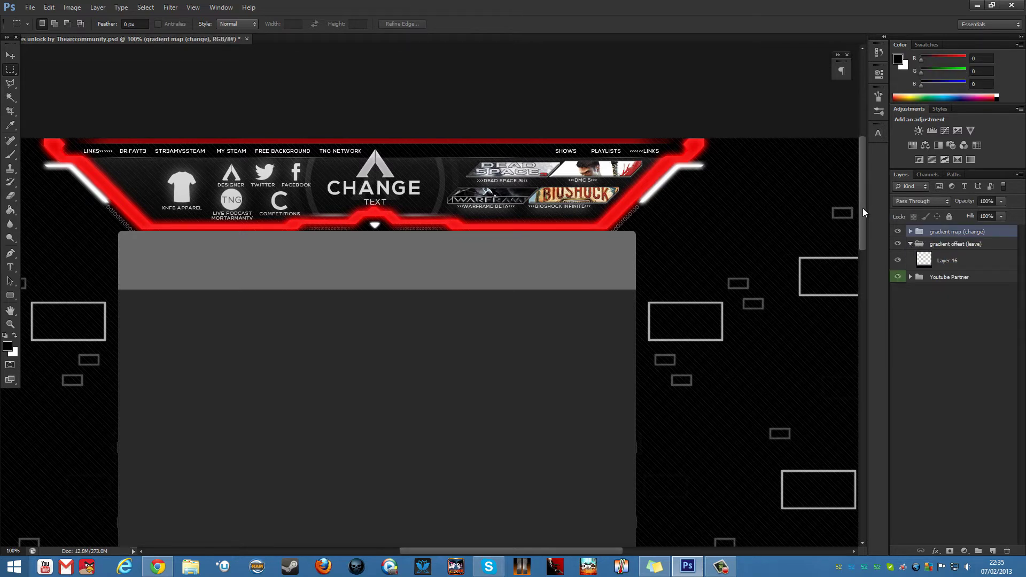
Collapse gradient offest, expand Youtube Partner and 'Use layer 1 to make banner', and hide Layer 1
{"action": "left_click_drag", "start_coordinate": [862, 207], "coordinate": [877, 397]}
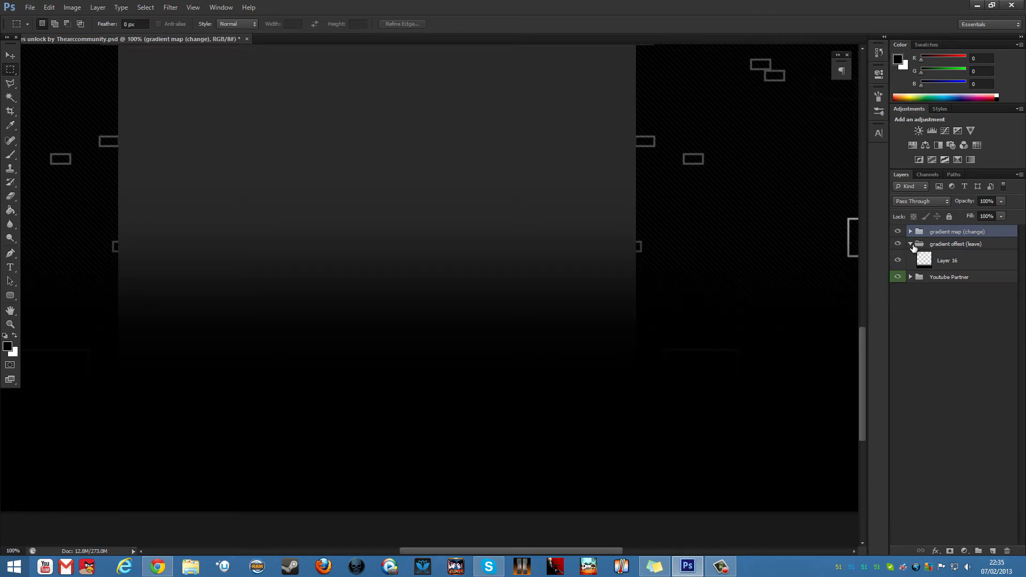
{"action": "left_click", "coordinate": [910, 244]}
{"action": "left_click", "coordinate": [911, 256]}
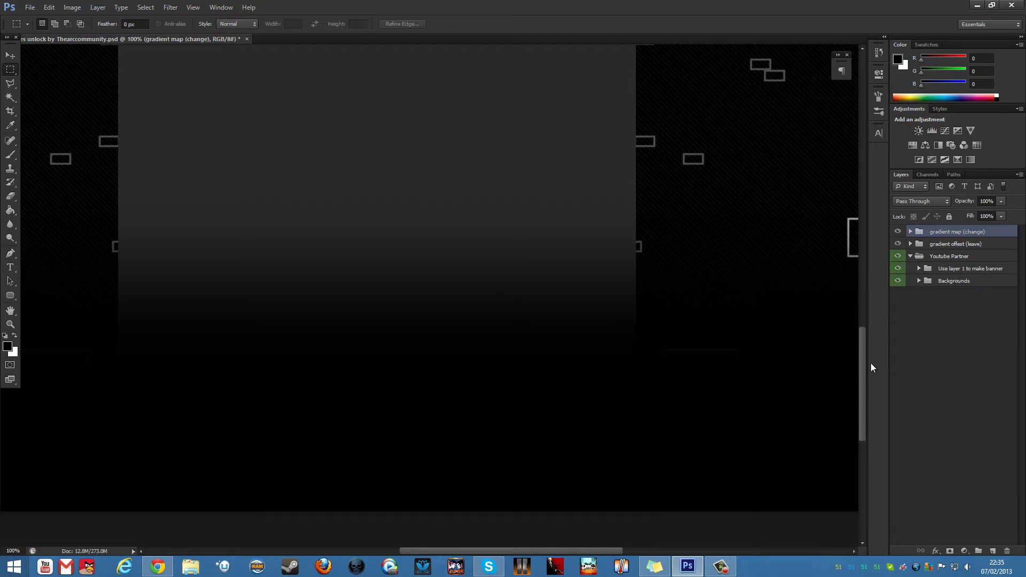
{"action": "left_click_drag", "start_coordinate": [871, 368], "coordinate": [874, 193]}
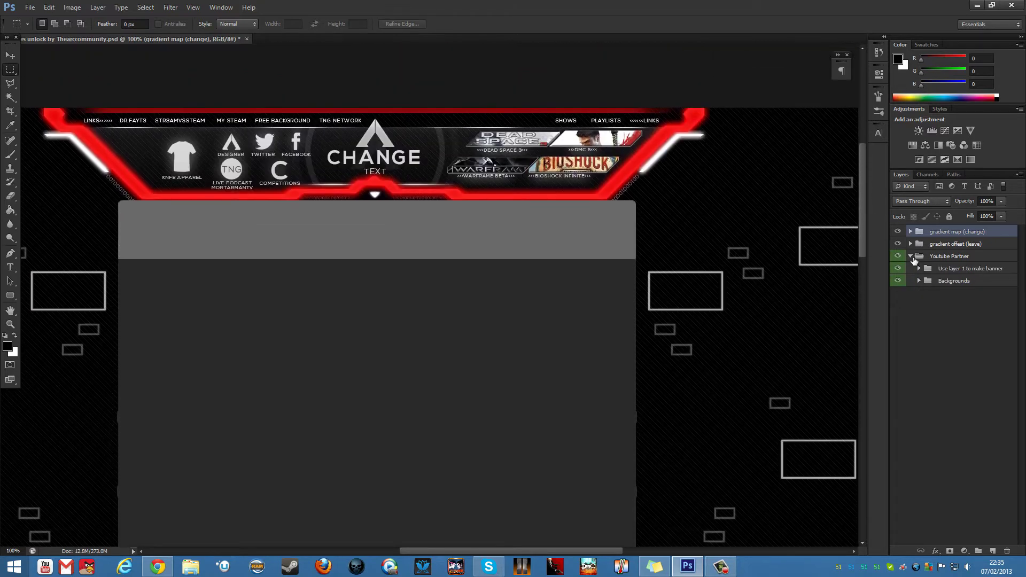
{"action": "left_click", "coordinate": [919, 269]}
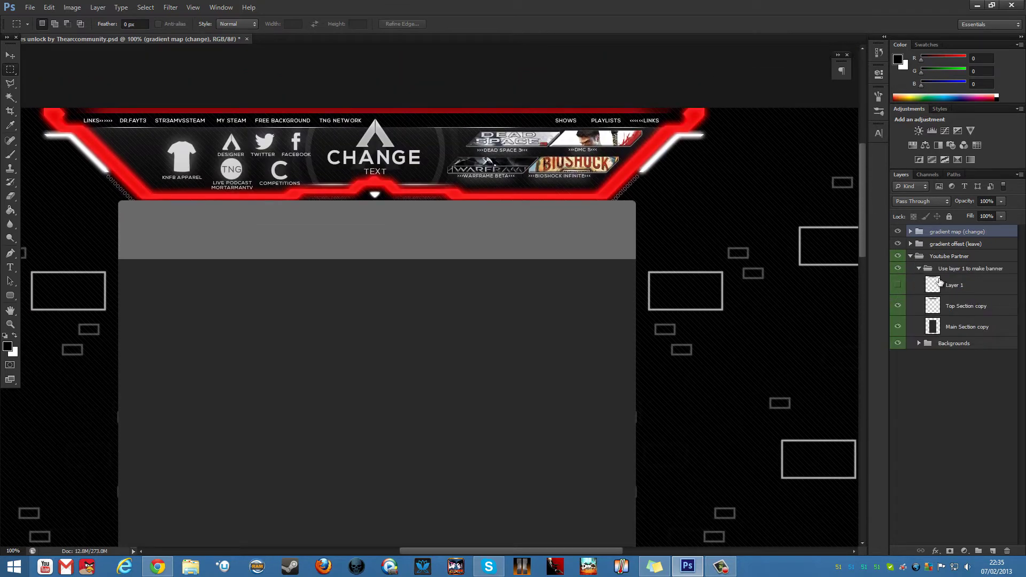
{"action": "left_click", "coordinate": [898, 285]}
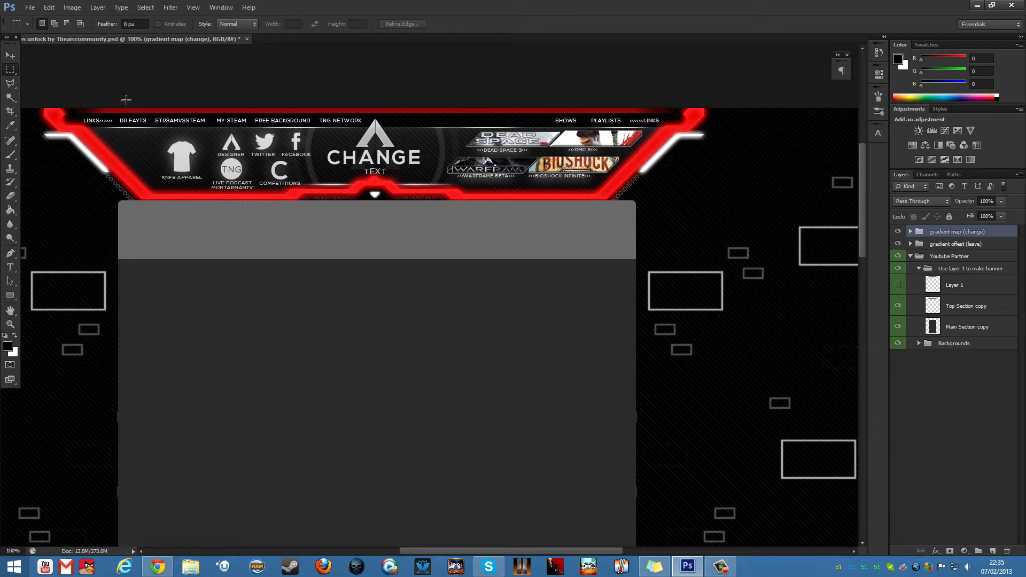
Draw a rectangular marquee over the banner's central section and make Layer 1 active
{"action": "left_click_drag", "start_coordinate": [119, 108], "coordinate": [623, 198]}
{"action": "left_click_drag", "start_coordinate": [320, 85], "coordinate": [266, 203]}
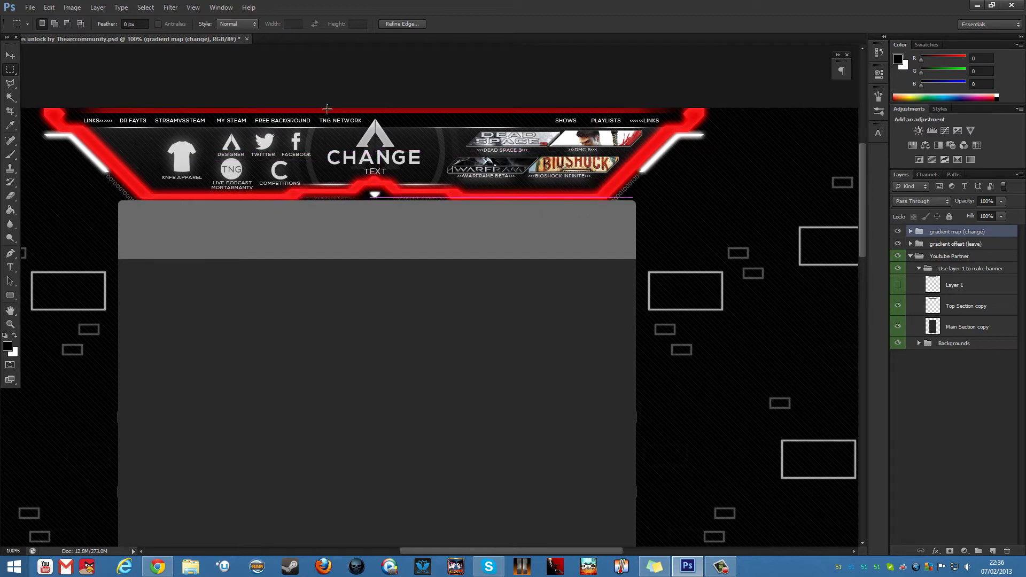
{"action": "left_click_drag", "start_coordinate": [327, 109], "coordinate": [106, 109]}
{"action": "left_click", "coordinate": [957, 287]}
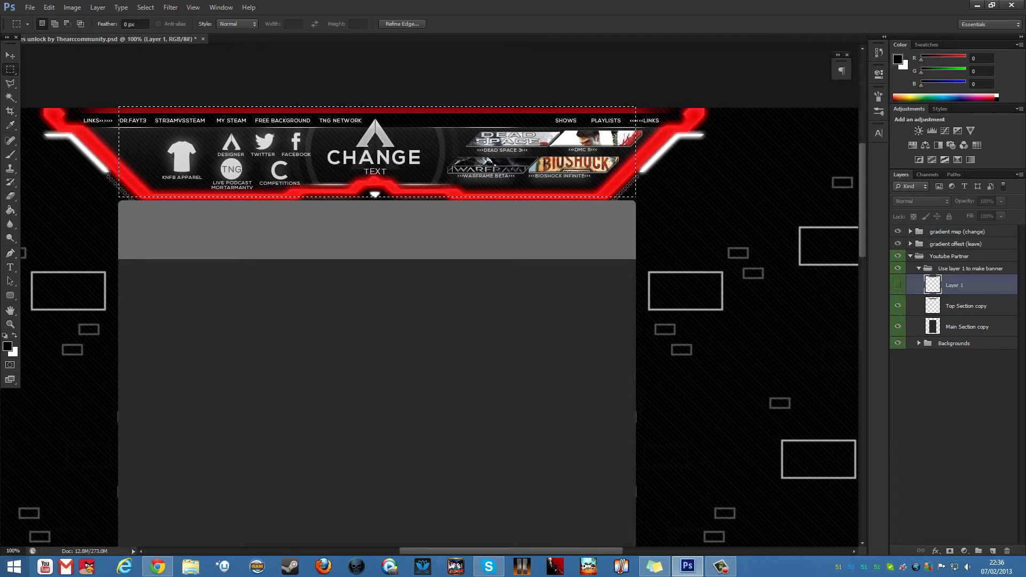
Copy Merged the banner selection, create a new document at that size, close it, and deselect
{"action": "left_click", "coordinate": [49, 7]}
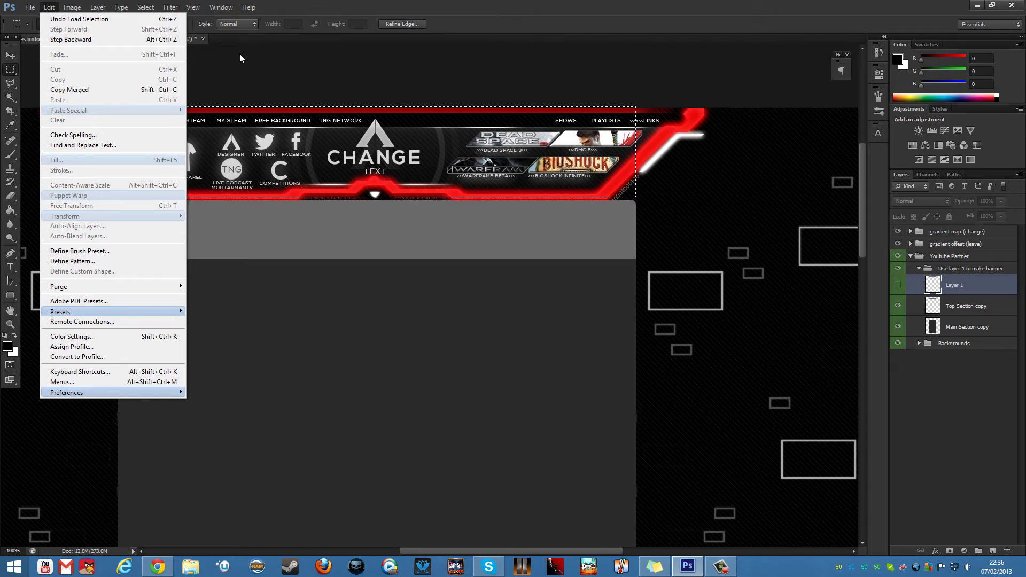
{"action": "left_click", "coordinate": [140, 89]}
{"action": "left_click", "coordinate": [30, 7]}
{"action": "left_click", "coordinate": [32, 19]}
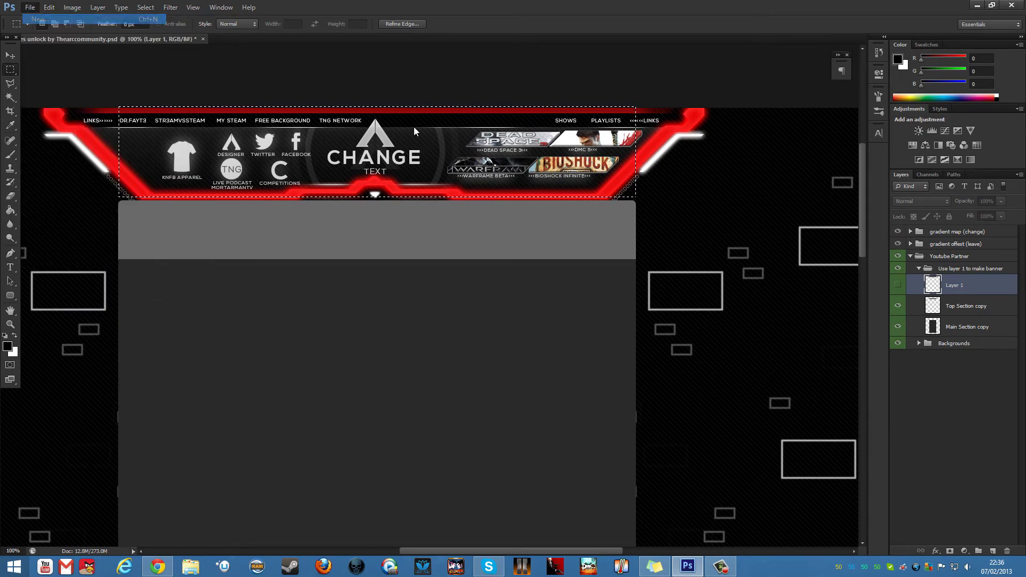
{"action": "left_click", "coordinate": [740, 290]}
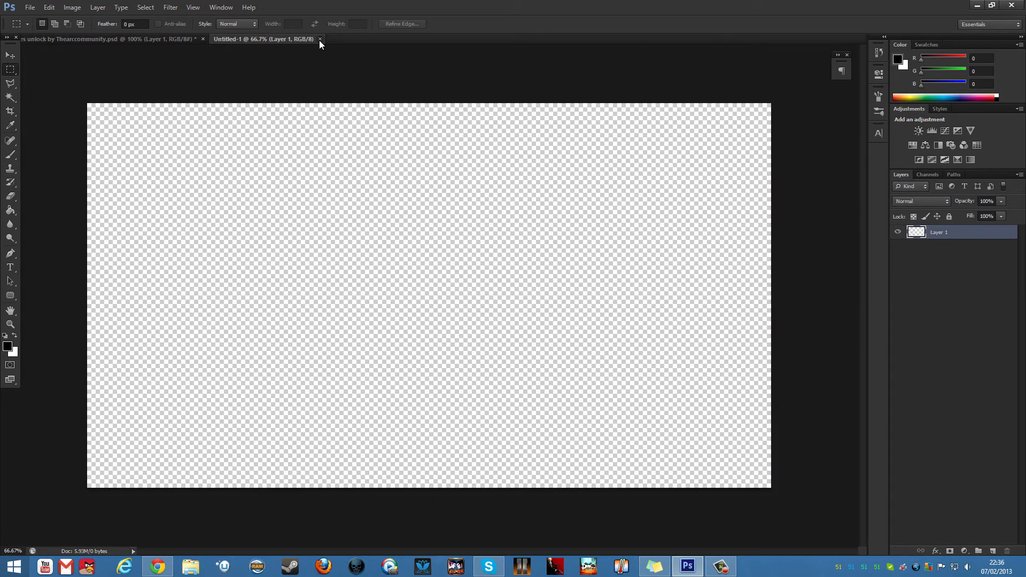
{"action": "left_click", "coordinate": [320, 39]}
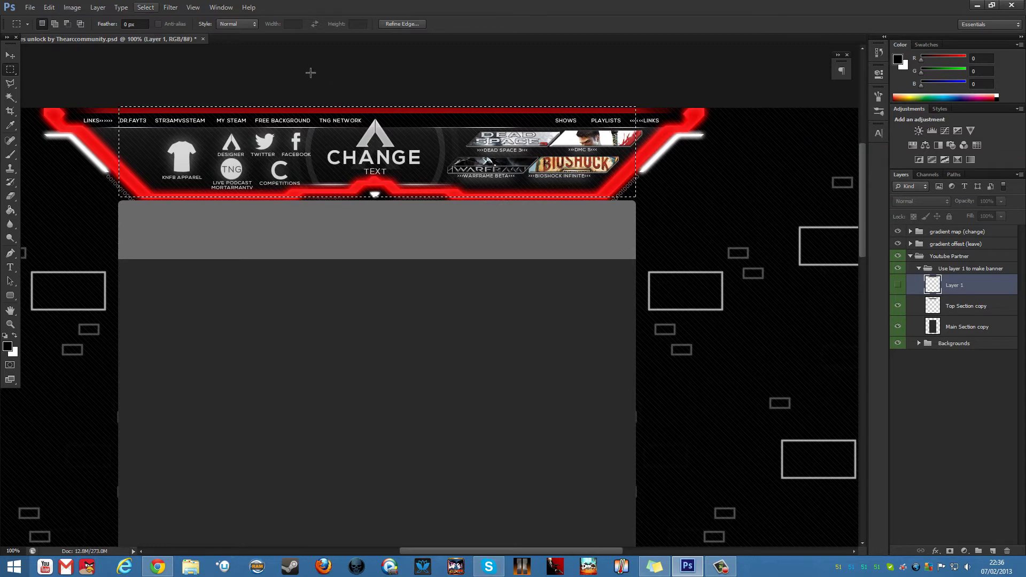
{"action": "left_click", "coordinate": [486, 137]}
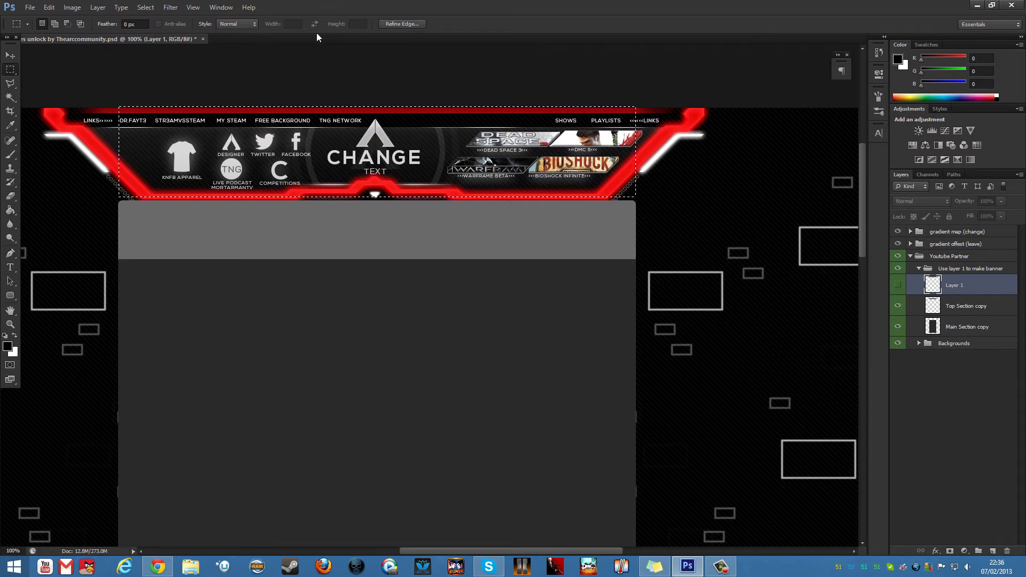
{"action": "left_click", "coordinate": [158, 567]}
{"action": "scroll", "coordinate": [761, 329], "scroll_direction": "down", "scroll_amount": 6}
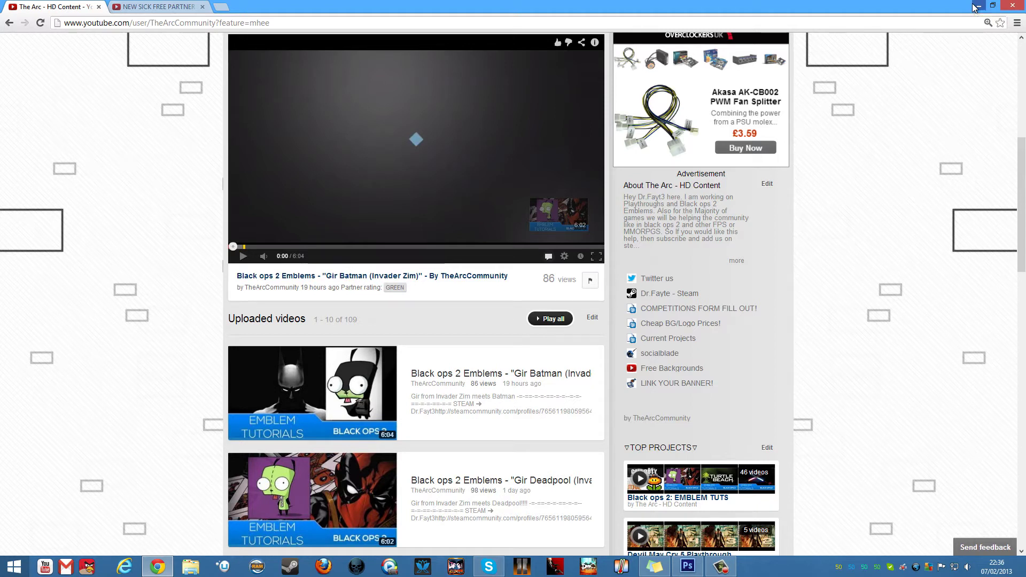
{"action": "left_click", "coordinate": [687, 567]}
{"action": "scroll", "coordinate": [689, 380], "scroll_direction": "down", "scroll_amount": 1}
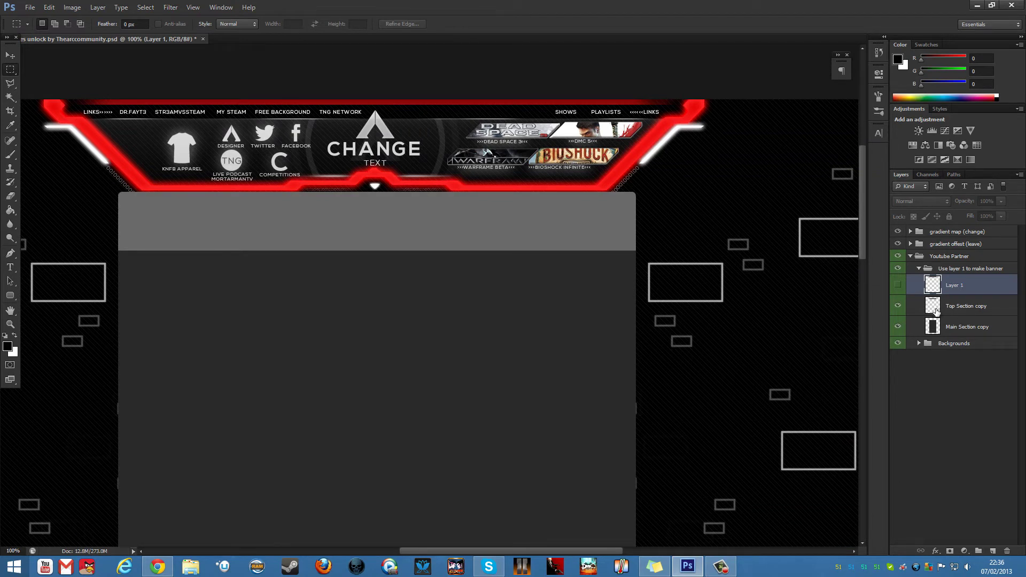
Expand the Backgrounds group and toggle the Vignette (Optional) layer on and off, leaving it hidden
{"action": "left_click", "coordinate": [919, 268]}
{"action": "left_click", "coordinate": [921, 285]}
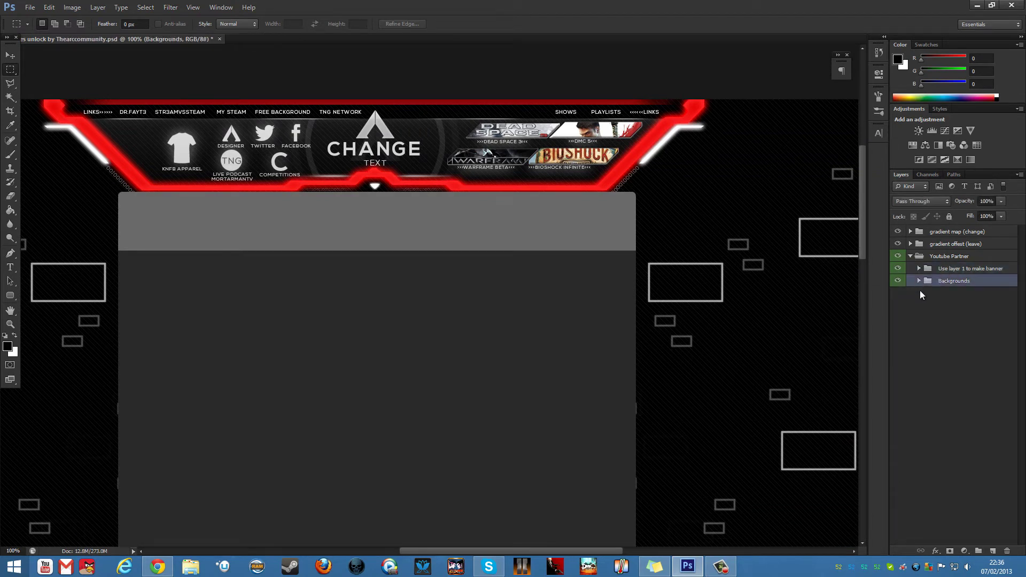
{"action": "left_click", "coordinate": [918, 281]}
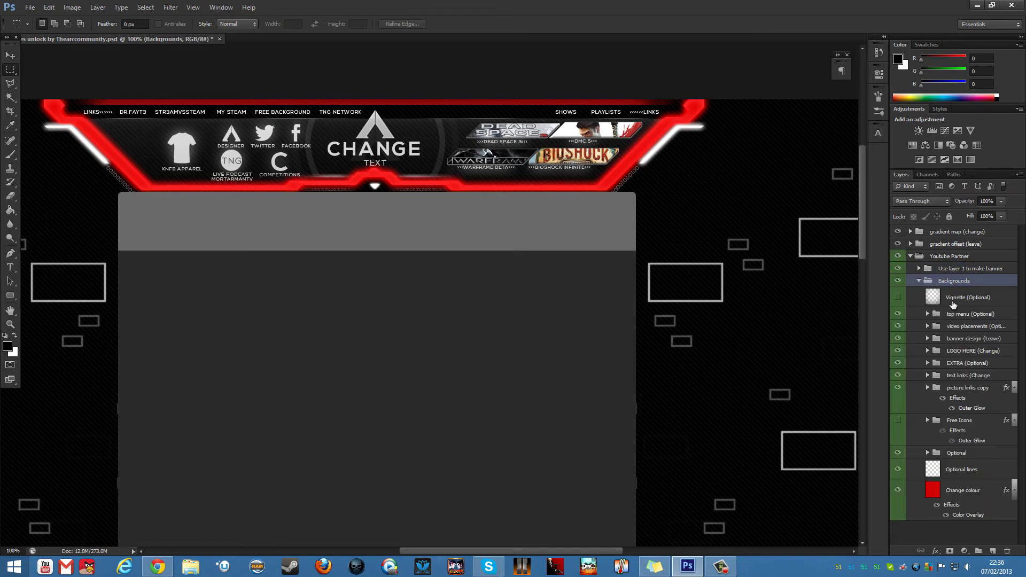
{"action": "left_click", "coordinate": [954, 303]}
{"action": "left_click", "coordinate": [899, 299]}
{"action": "left_click", "coordinate": [899, 300]}
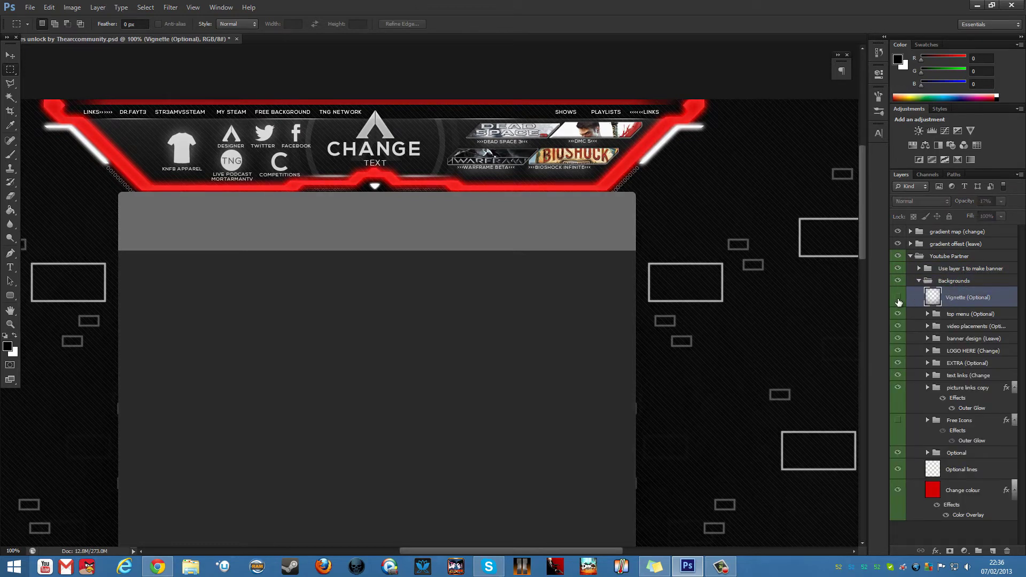
{"action": "left_click", "coordinate": [898, 300]}
{"action": "left_click", "coordinate": [899, 300]}
{"action": "mouse_move", "coordinate": [864, 248]}
{"action": "left_mouse_down"}
{"action": "mouse_move", "coordinate": [864, 273]}
{"action": "mouse_move", "coordinate": [865, 229]}
{"action": "mouse_move", "coordinate": [865, 256]}
{"action": "left_mouse_up"}
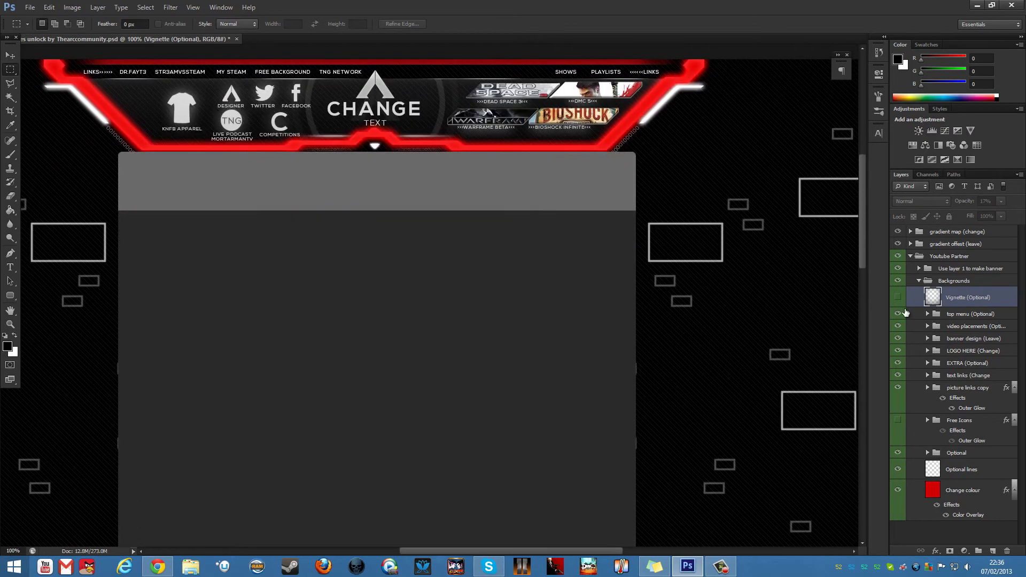
{"action": "left_click", "coordinate": [898, 298]}
{"action": "left_click", "coordinate": [898, 298]}
Toggle the top menu (Optional) strip off and on, trying and clearing a selection across it
{"action": "left_click", "coordinate": [948, 315]}
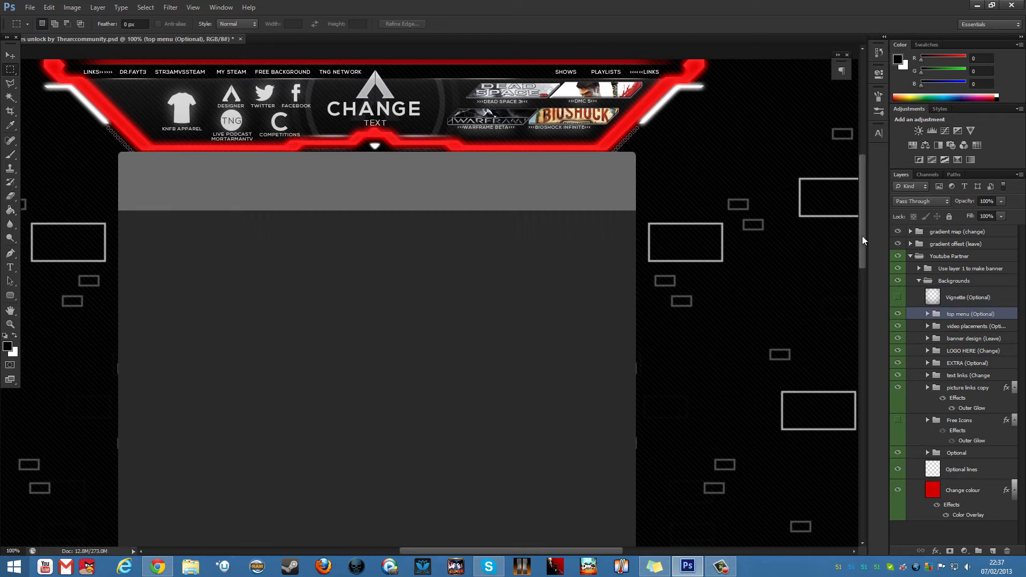
{"action": "scroll", "coordinate": [861, 236], "scroll_direction": "up", "scroll_amount": 1}
{"action": "left_click", "coordinate": [898, 315]}
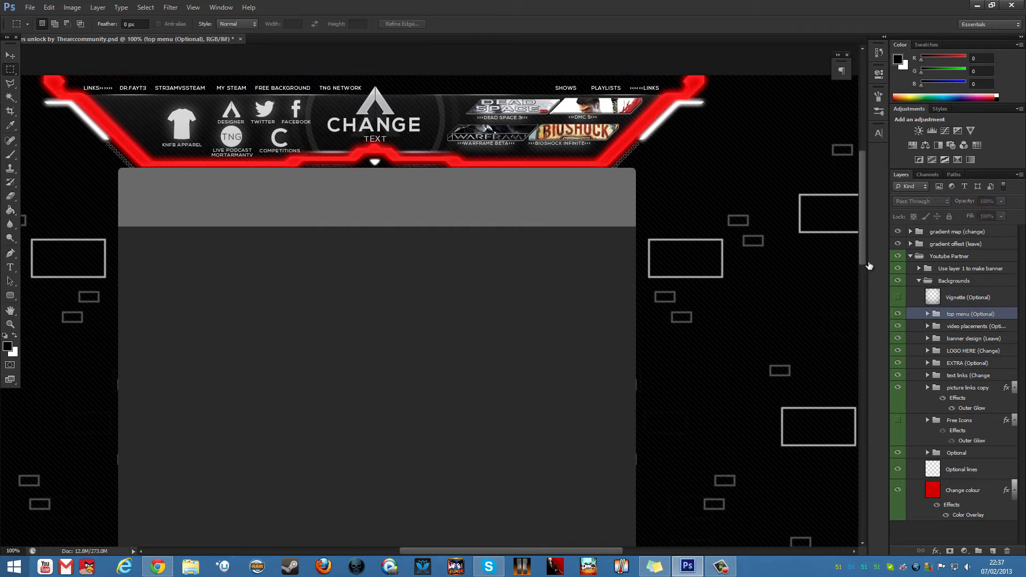
{"action": "left_click", "coordinate": [898, 315]}
{"action": "left_click_drag", "start_coordinate": [672, 76], "coordinate": [59, 87]}
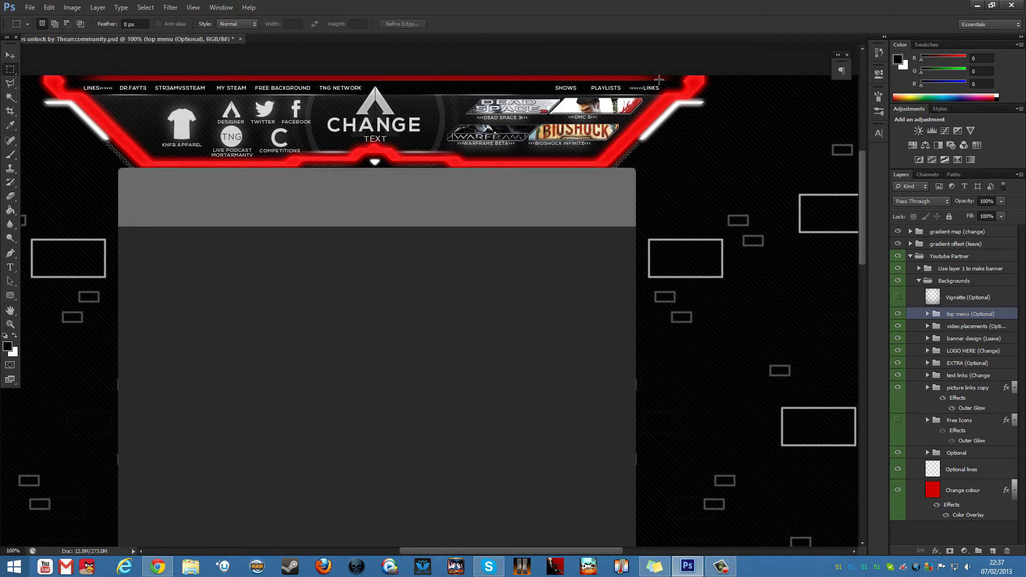
{"action": "left_click_drag", "start_coordinate": [670, 76], "coordinate": [80, 65]}
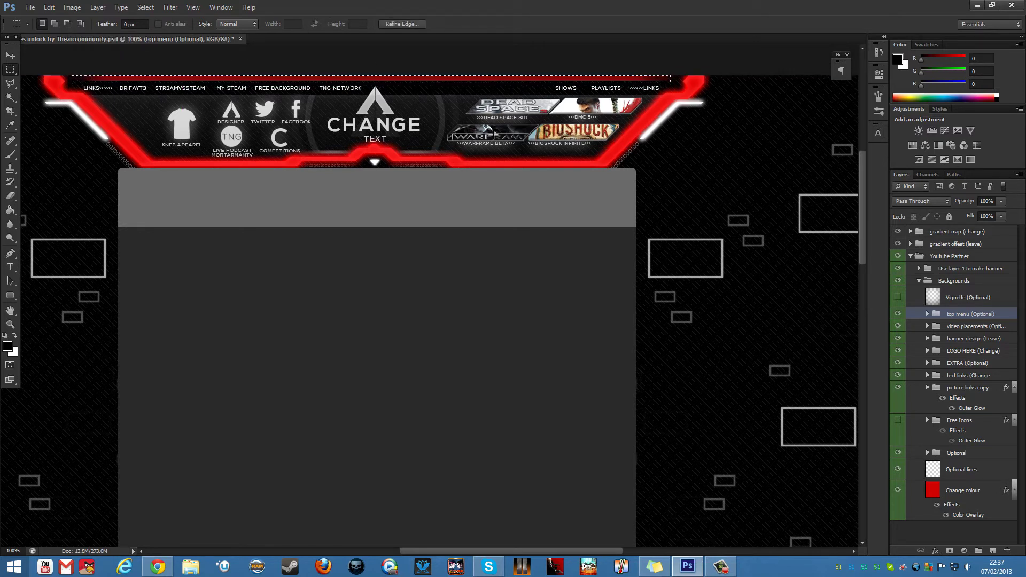
{"action": "key", "text": "ctrl+d"}
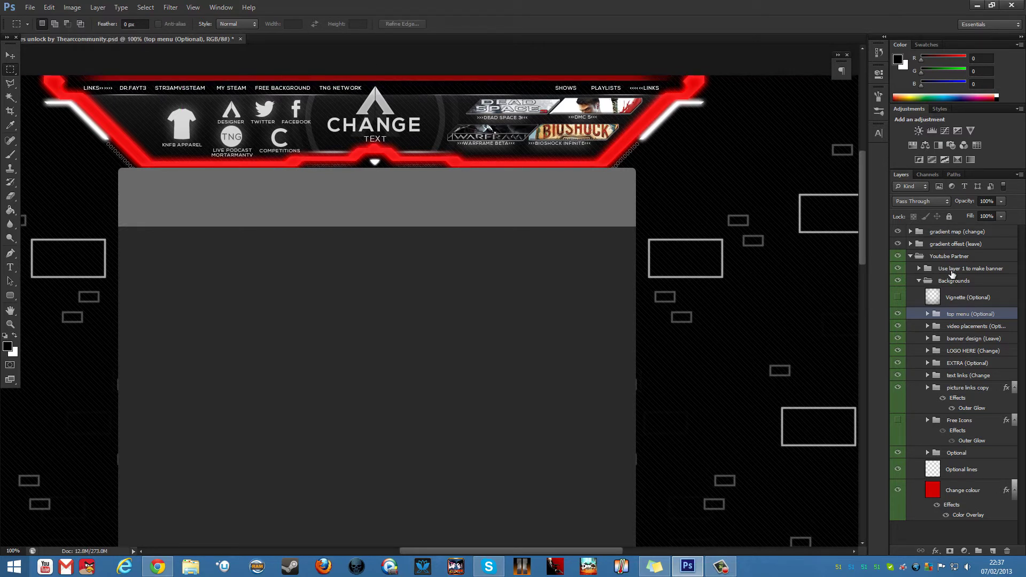
{"action": "left_click", "coordinate": [899, 316]}
{"action": "left_click", "coordinate": [900, 318]}
Hide and re-show the game thumbnails, then expand the video placements (Optional) group
{"action": "left_click", "coordinate": [897, 327]}
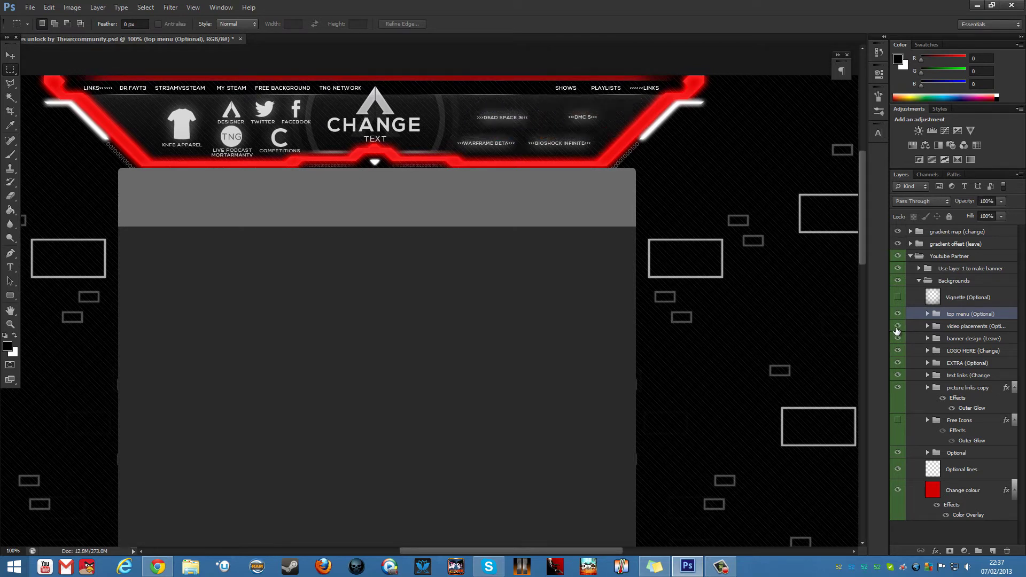
{"action": "left_click", "coordinate": [897, 327]}
{"action": "left_click", "coordinate": [927, 327]}
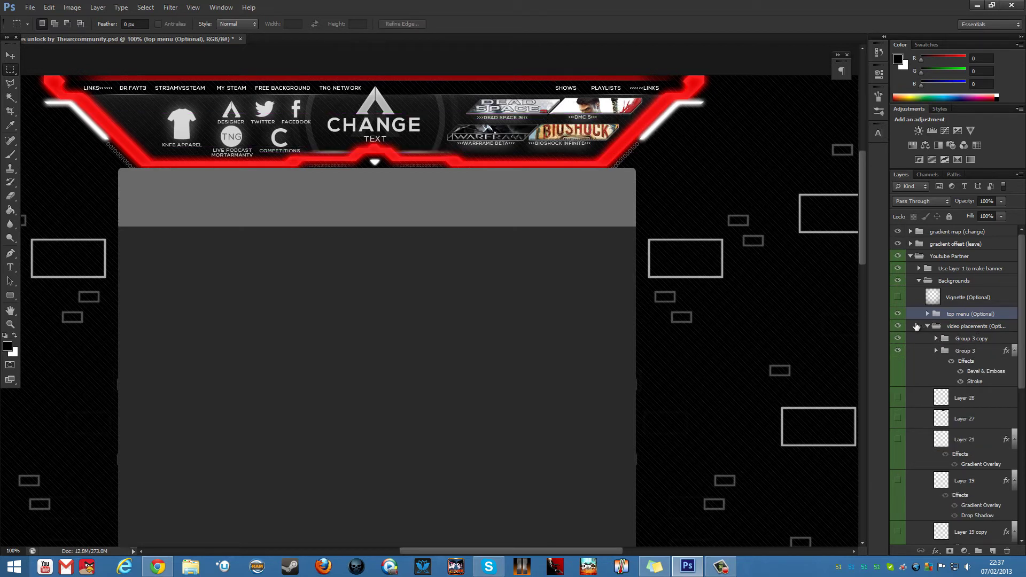
Inspect Group 3 copy, making Layer 34 visible, then toggle Group 3's game thumbnails off and on
{"action": "left_click_drag", "start_coordinate": [1023, 316], "coordinate": [1023, 326]}
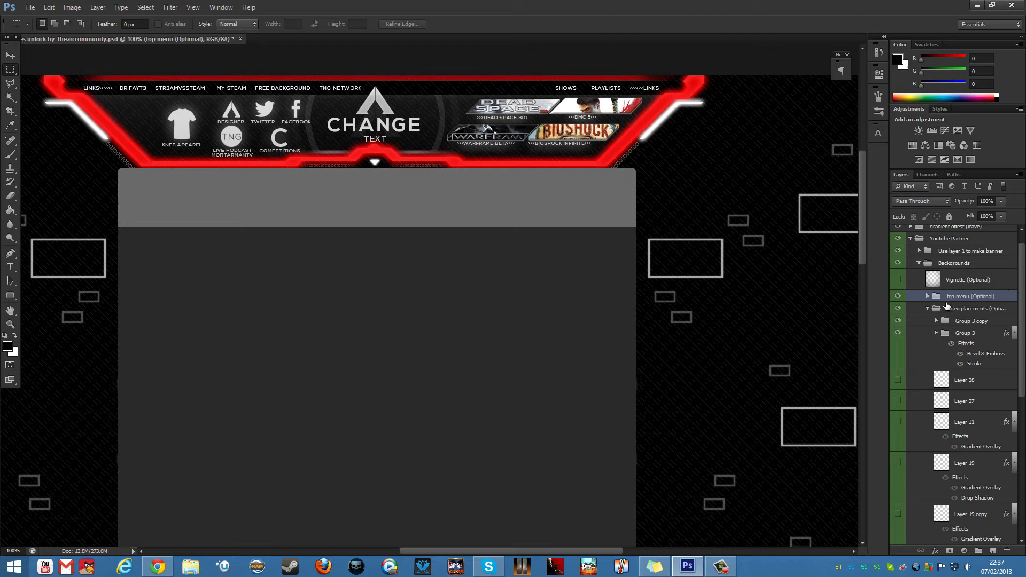
{"action": "left_click", "coordinate": [946, 313]}
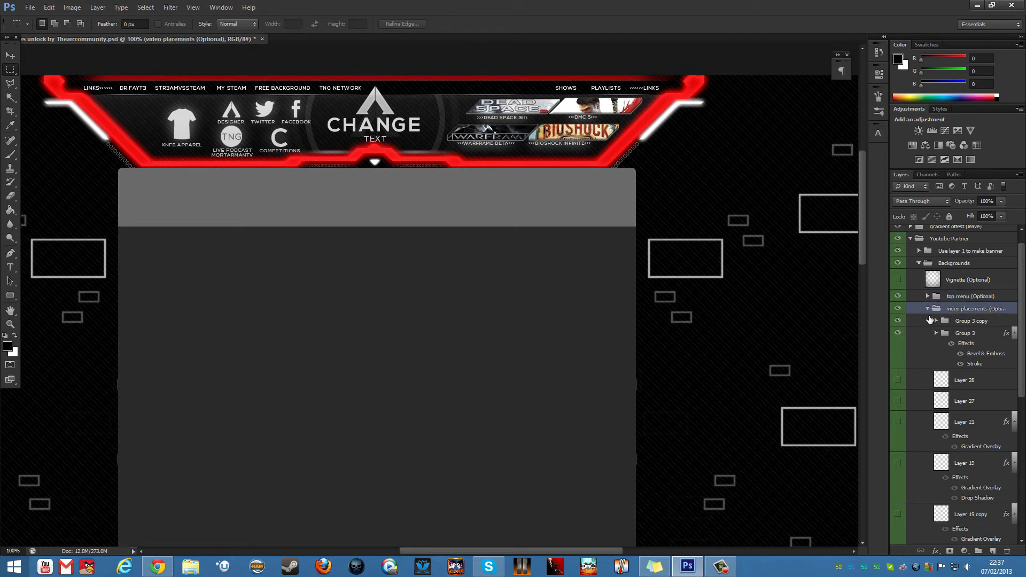
{"action": "left_click", "coordinate": [936, 321]}
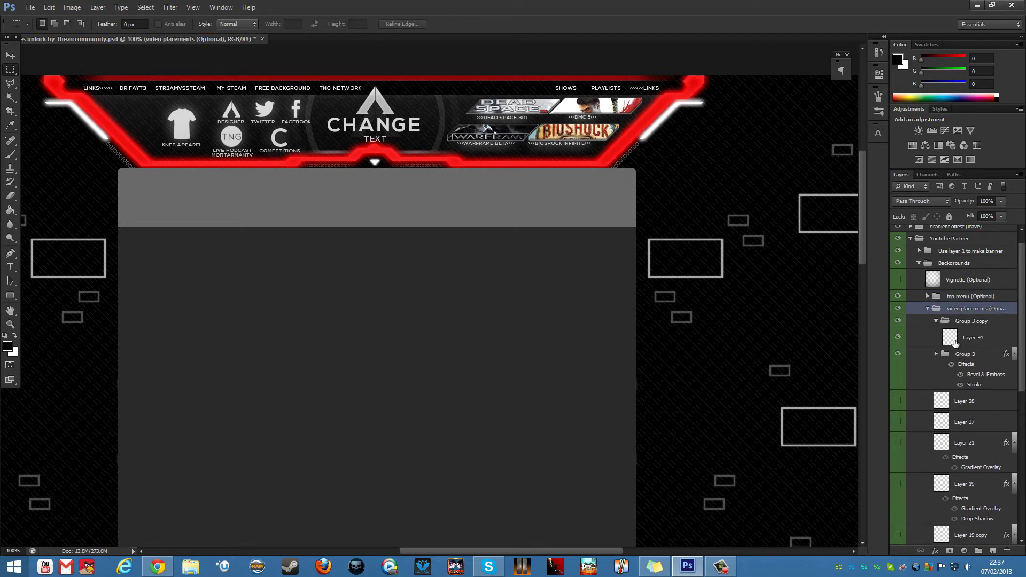
{"action": "left_click", "coordinate": [898, 338]}
{"action": "left_click", "coordinate": [936, 321]}
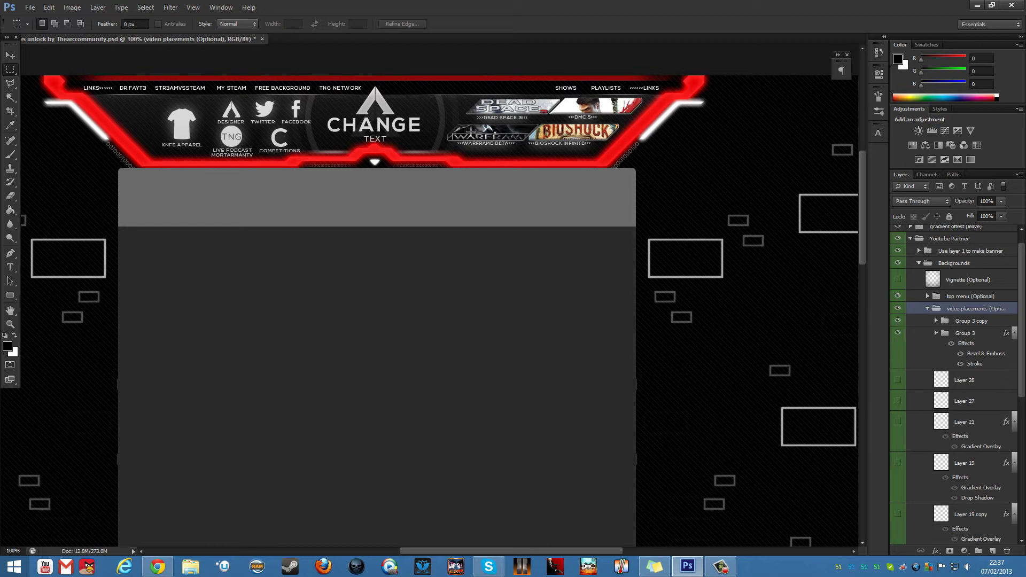
{"action": "left_click", "coordinate": [960, 323]}
{"action": "left_click", "coordinate": [964, 334]}
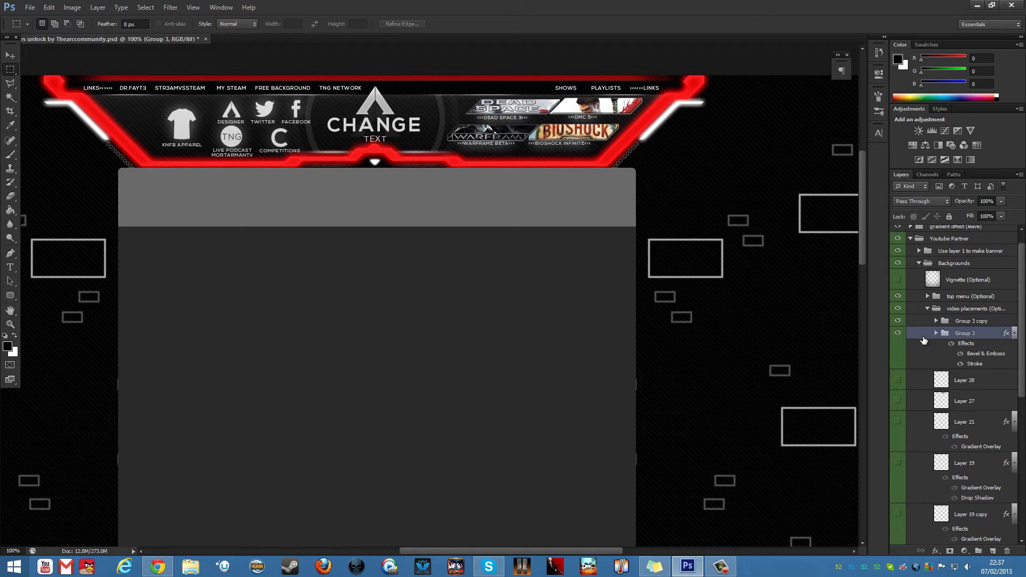
{"action": "left_click", "coordinate": [898, 334]}
{"action": "left_click", "coordinate": [899, 334]}
Find the DMC 5 thumbnail on Layer 31 in Group 3, load its outline, then marquee the banner's right side
{"action": "left_click", "coordinate": [937, 333]}
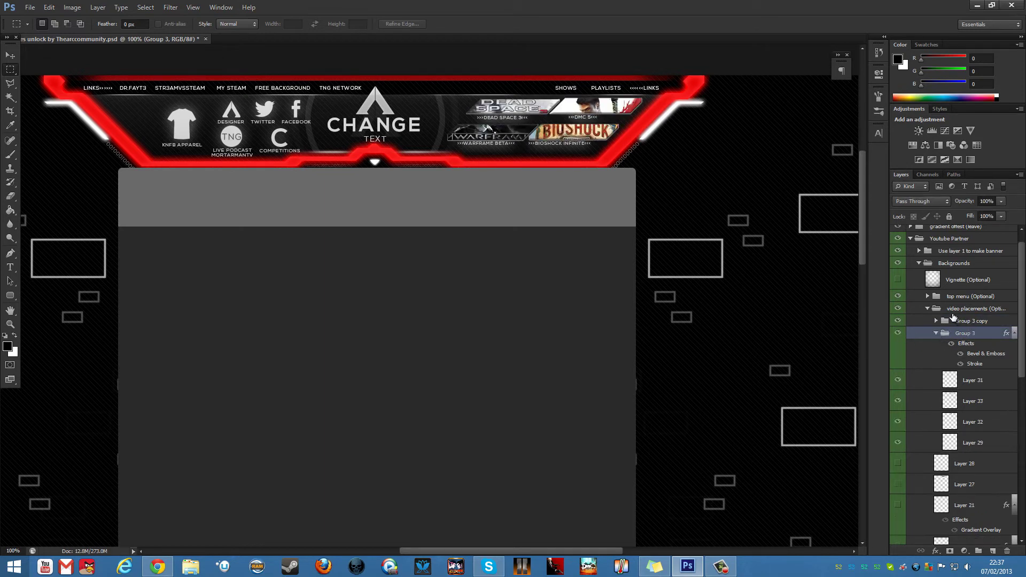
{"action": "left_click", "coordinate": [956, 382]}
{"action": "left_click", "coordinate": [899, 381]}
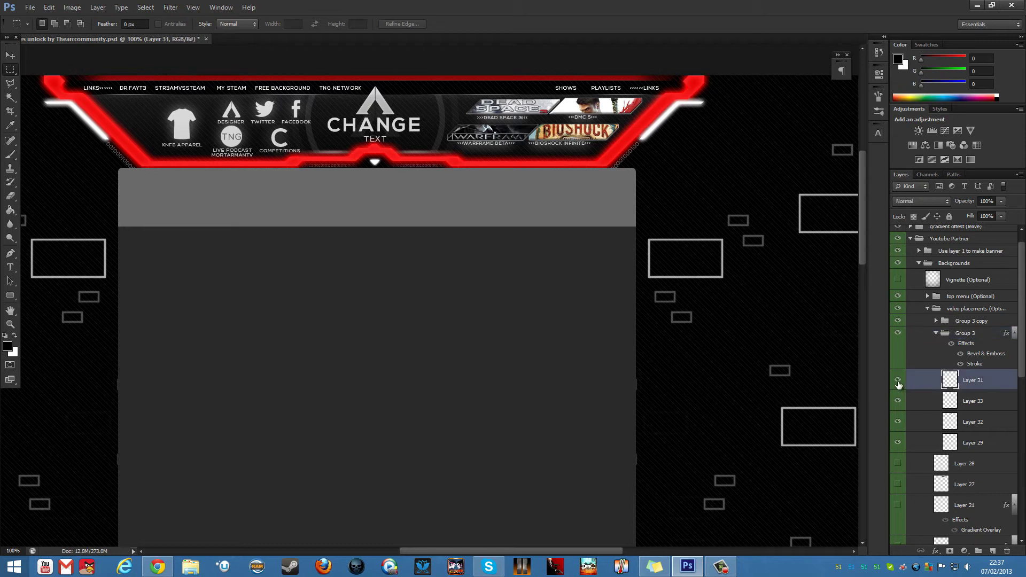
{"action": "left_click", "coordinate": [898, 382]}
{"action": "left_click", "coordinate": [898, 382]}
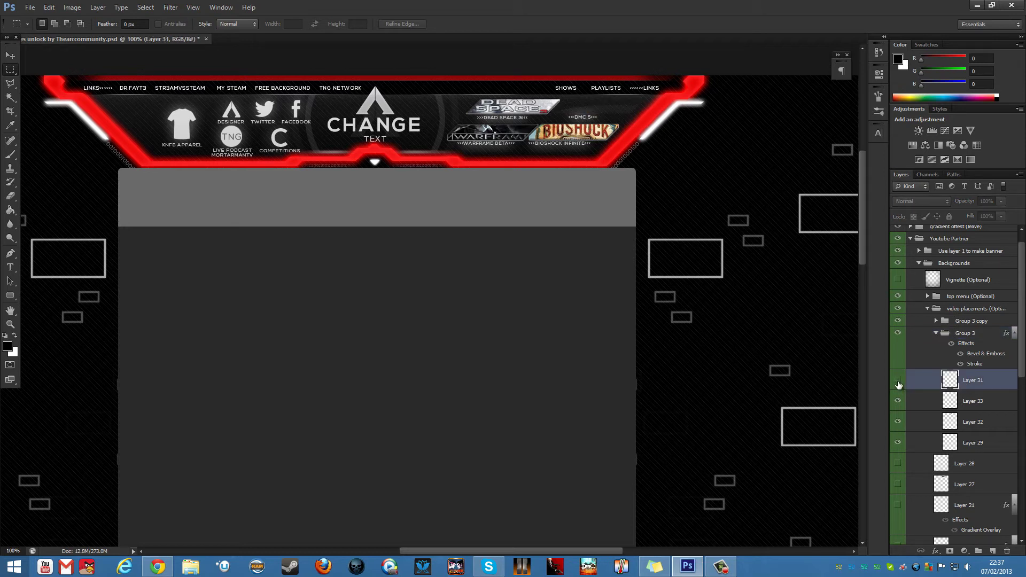
{"action": "left_click", "coordinate": [898, 381]}
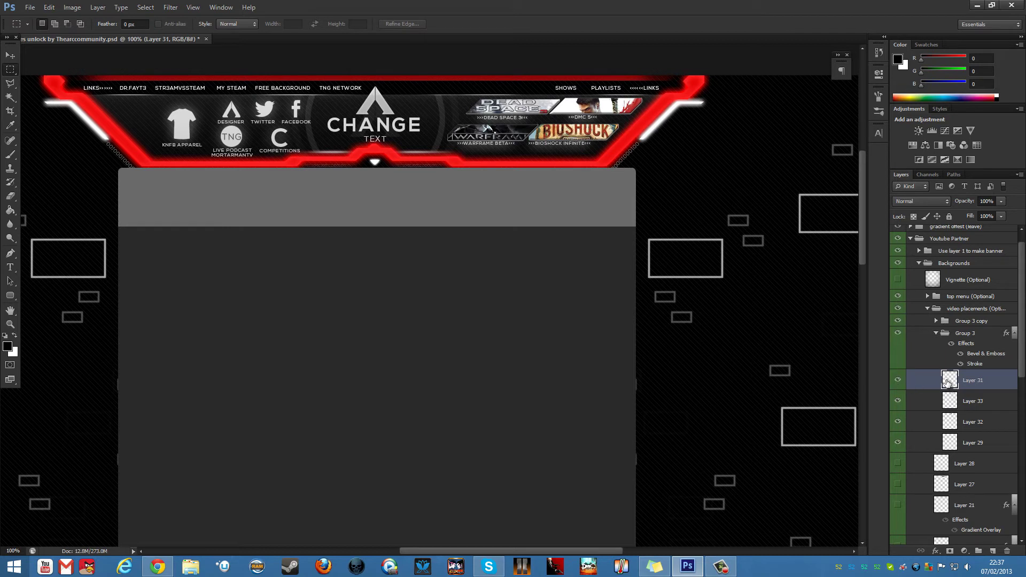
{"action": "left_click_drag", "start_coordinate": [947, 383], "coordinate": [952, 386]}
{"action": "left_click", "coordinate": [951, 383], "text": "ctrl"}
{"action": "left_click_drag", "start_coordinate": [529, 76], "coordinate": [731, 224]}
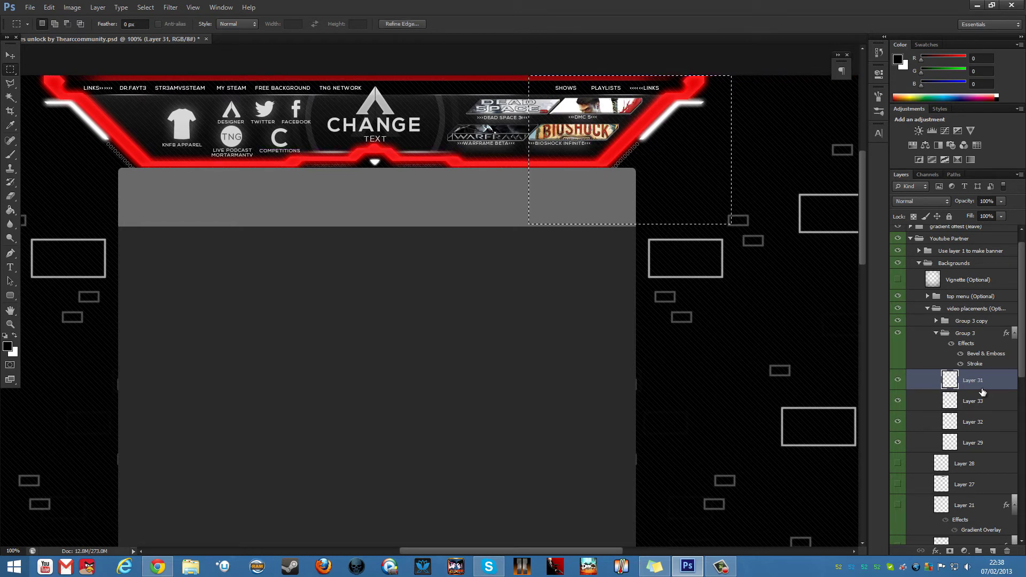
Load the DMC 5 thumbnail's outline, apply Select Inverse, then deselect
{"action": "left_click", "coordinate": [952, 386], "text": "ctrl"}
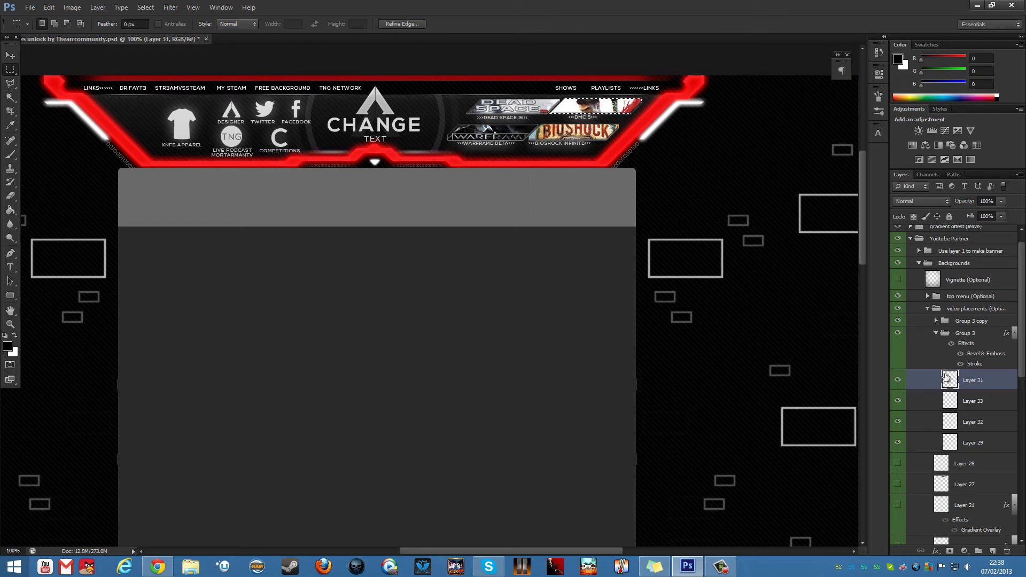
{"action": "right_click", "coordinate": [618, 106]}
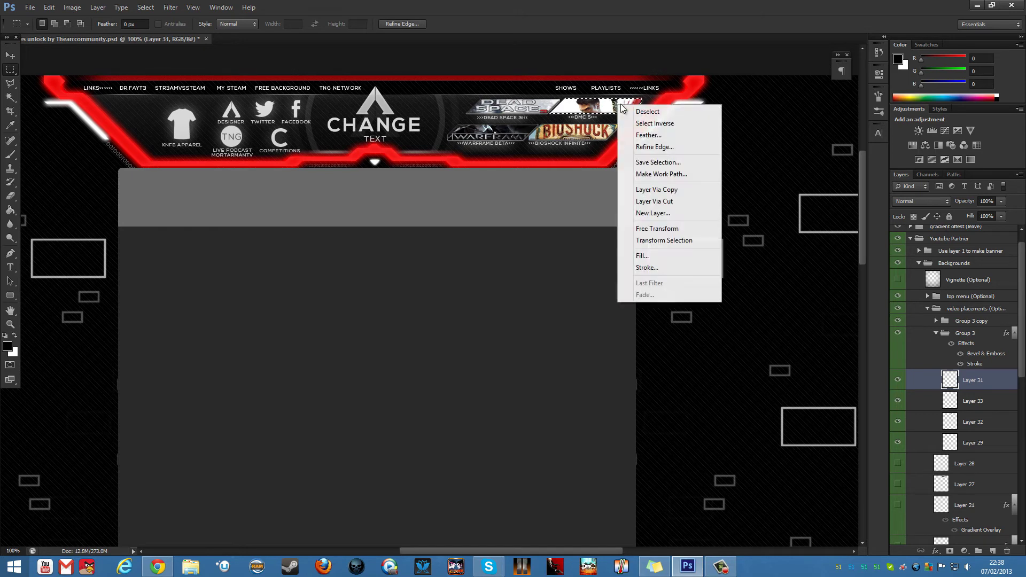
{"action": "left_click", "coordinate": [665, 128]}
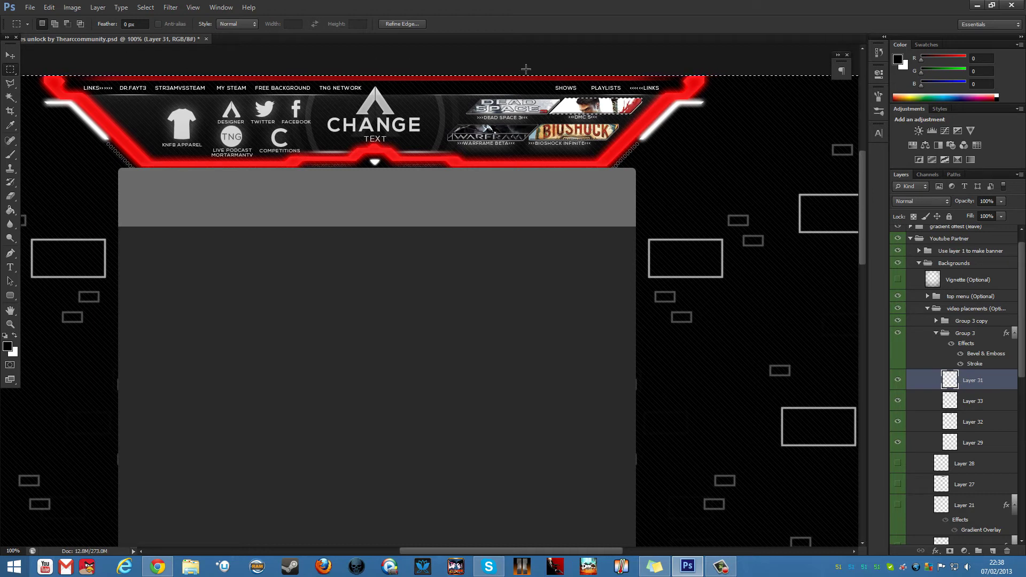
{"action": "left_click", "coordinate": [561, 107]}
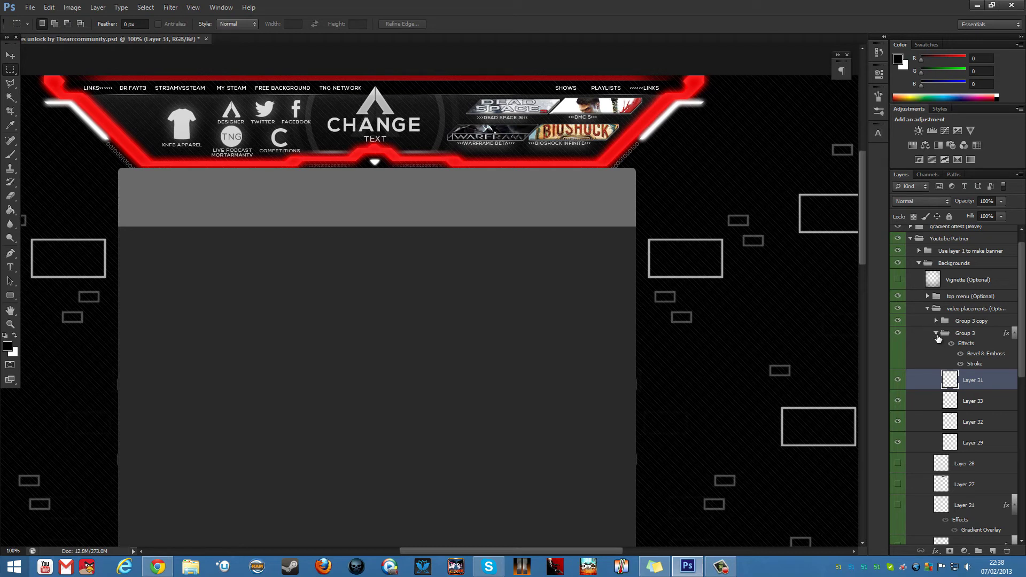
Collapse Group 3, toggle Layer 27 off and on, and fold up the Backgrounds group
{"action": "left_click", "coordinate": [937, 334]}
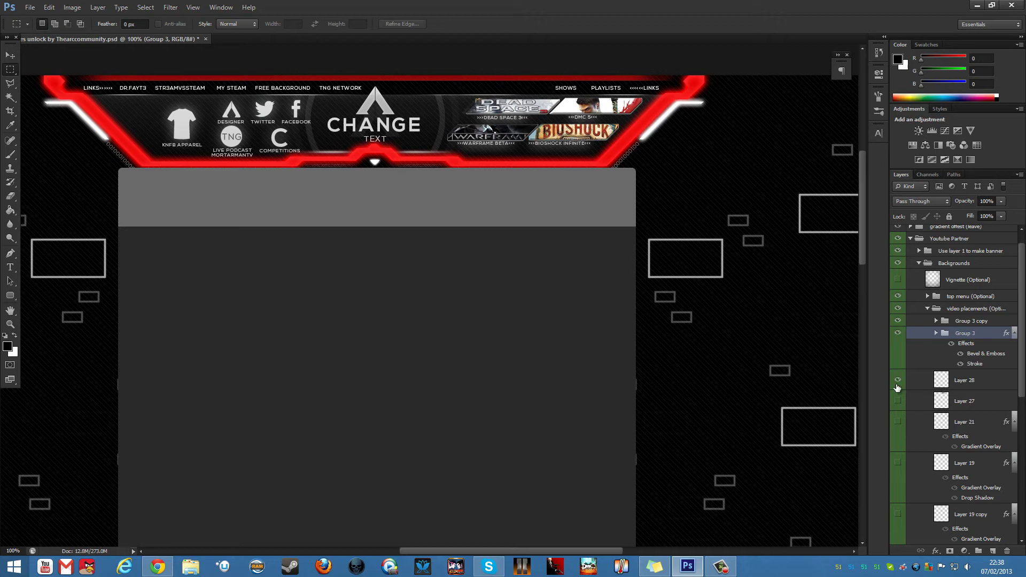
{"action": "left_click", "coordinate": [900, 401]}
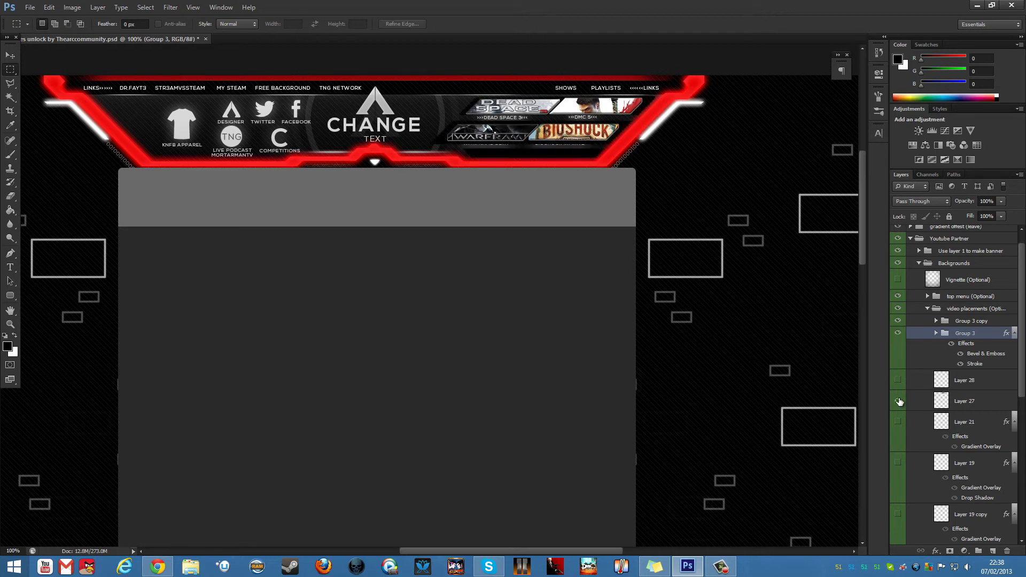
{"action": "left_click", "coordinate": [899, 401]}
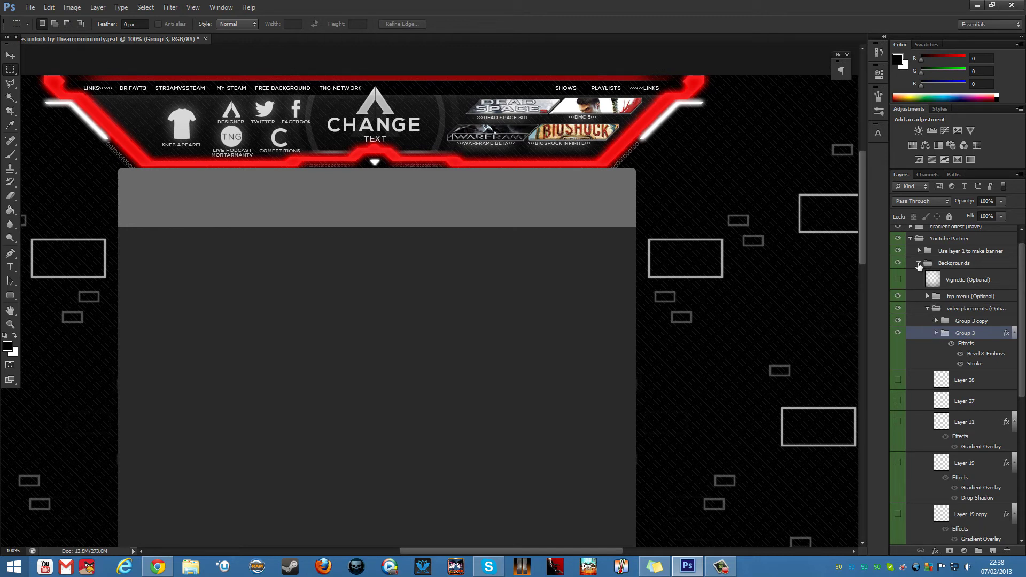
{"action": "left_click", "coordinate": [919, 263]}
{"action": "left_click", "coordinate": [939, 286]}
Collapse video placements and toggle the red banner frame off and on, testing a marquee across the banner
{"action": "left_click", "coordinate": [919, 280]}
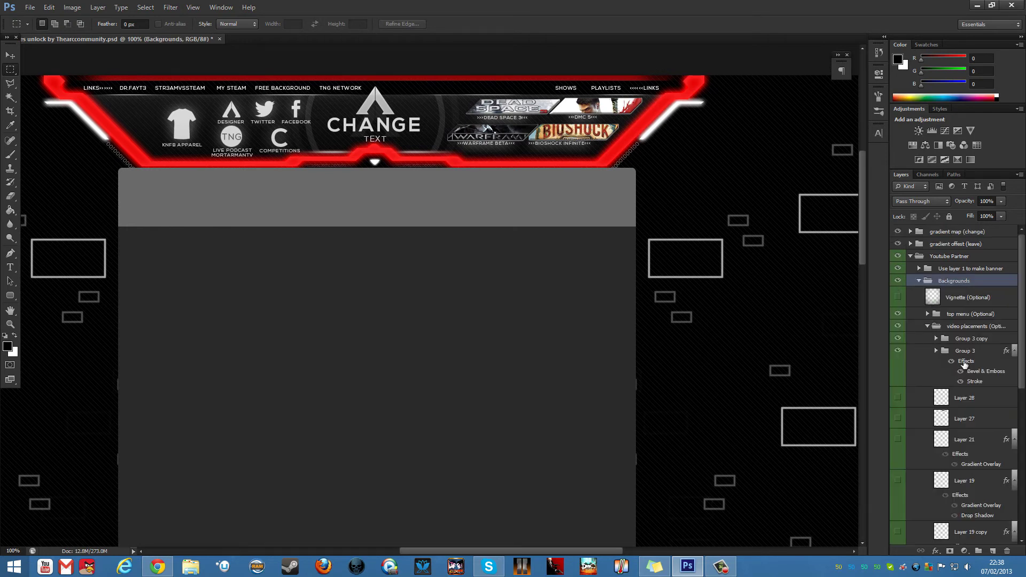
{"action": "left_click", "coordinate": [928, 326]}
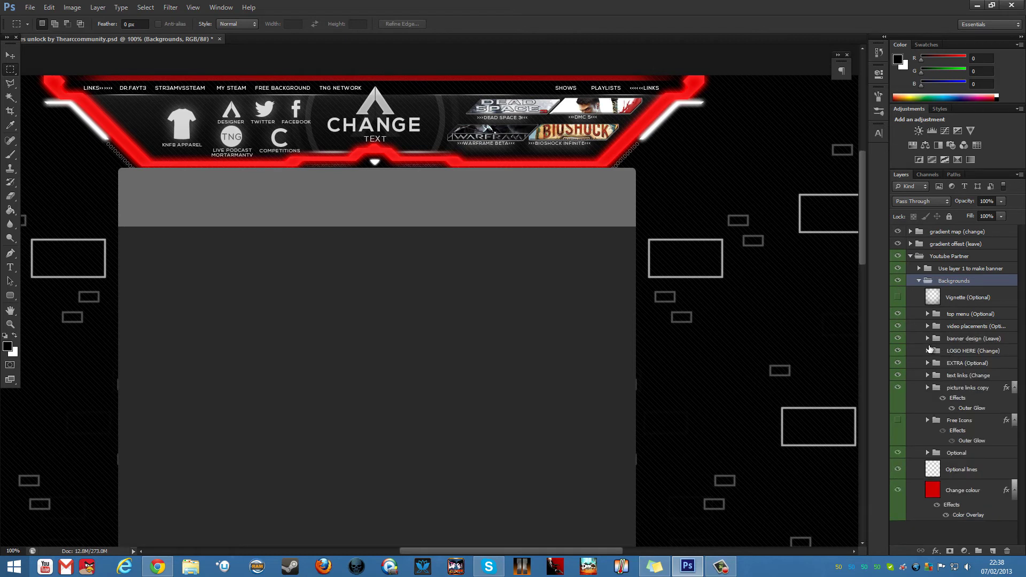
{"action": "left_click", "coordinate": [898, 338]}
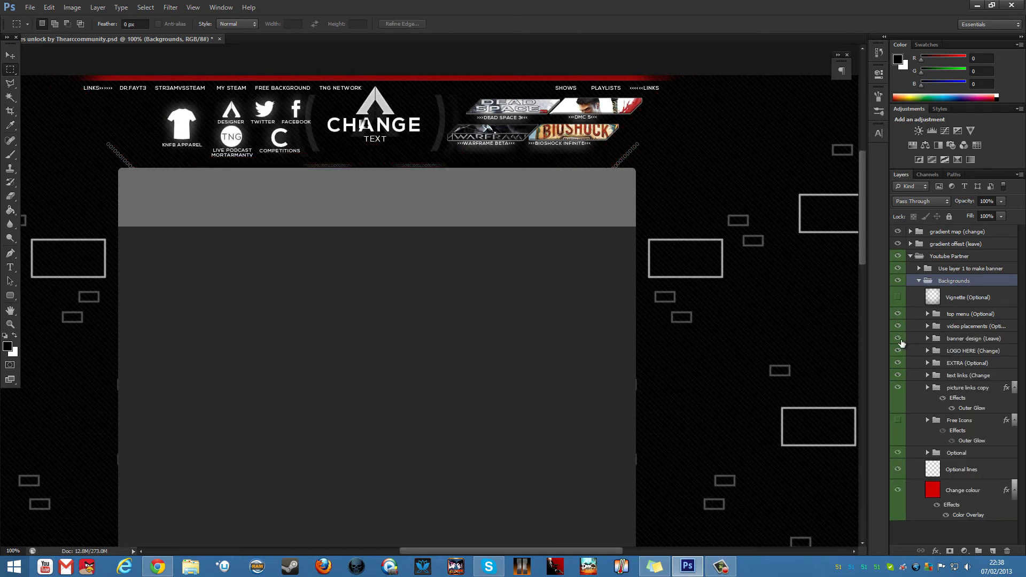
{"action": "left_click", "coordinate": [898, 338]}
{"action": "left_click_drag", "start_coordinate": [693, 85], "coordinate": [468, 194]}
{"action": "left_click", "coordinate": [468, 194]}
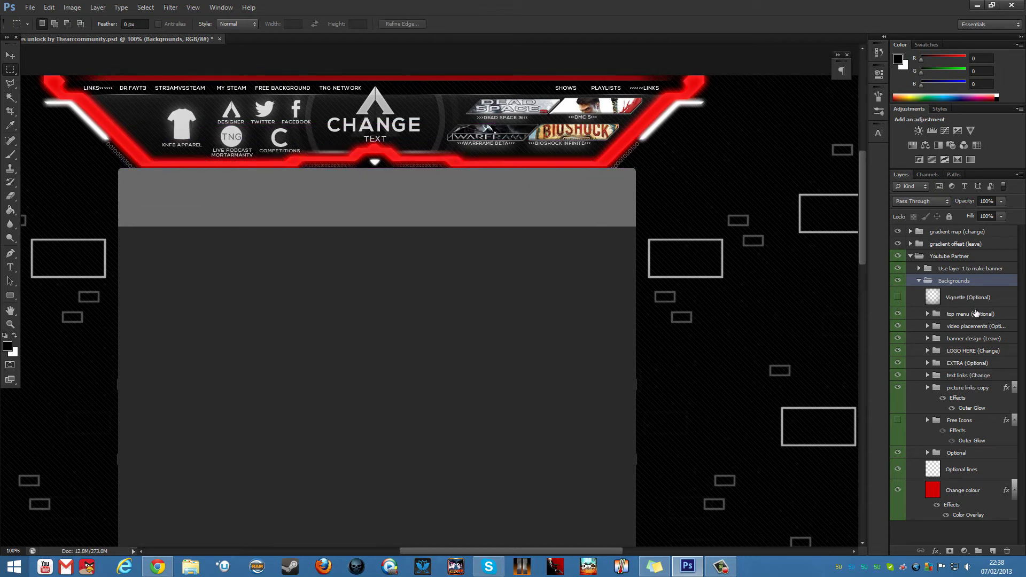
Toggle the central CHANGE logo in LOGO HERE (Change), then marquee the TEXT label and A logo
{"action": "left_click", "coordinate": [964, 320]}
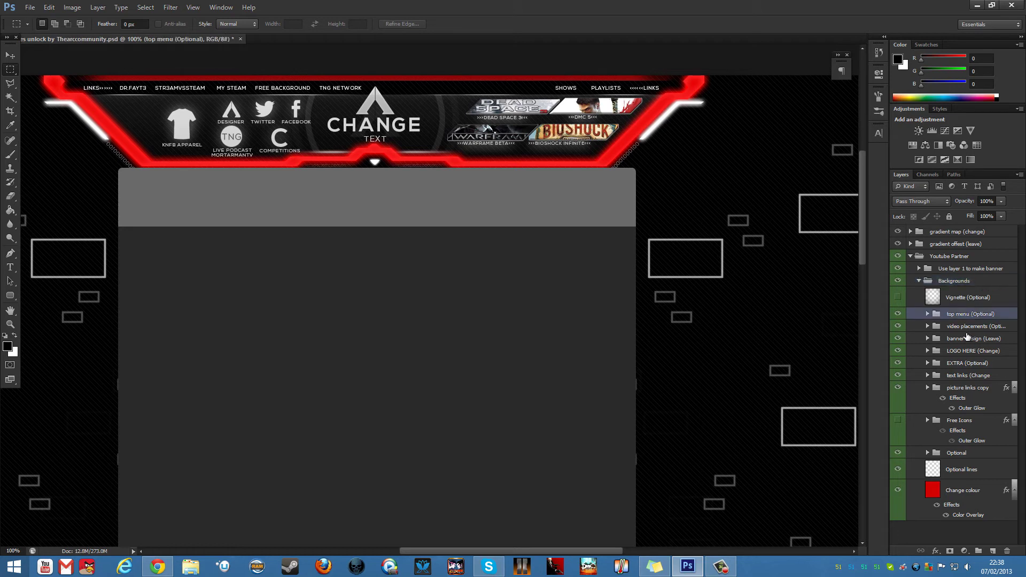
{"action": "left_click", "coordinate": [970, 340]}
{"action": "left_click", "coordinate": [970, 353]}
{"action": "left_click", "coordinate": [900, 363]}
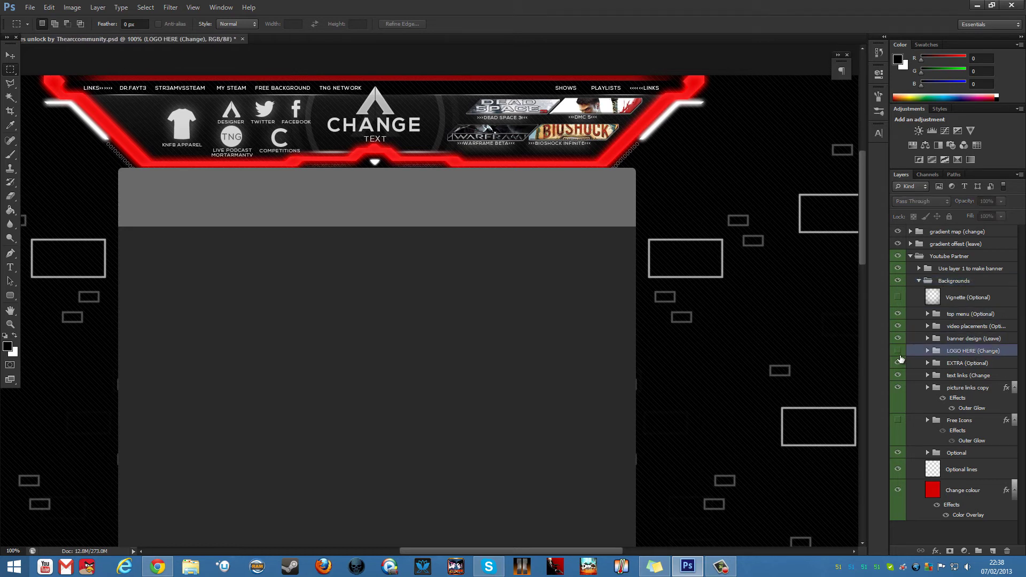
{"action": "left_click", "coordinate": [899, 363]}
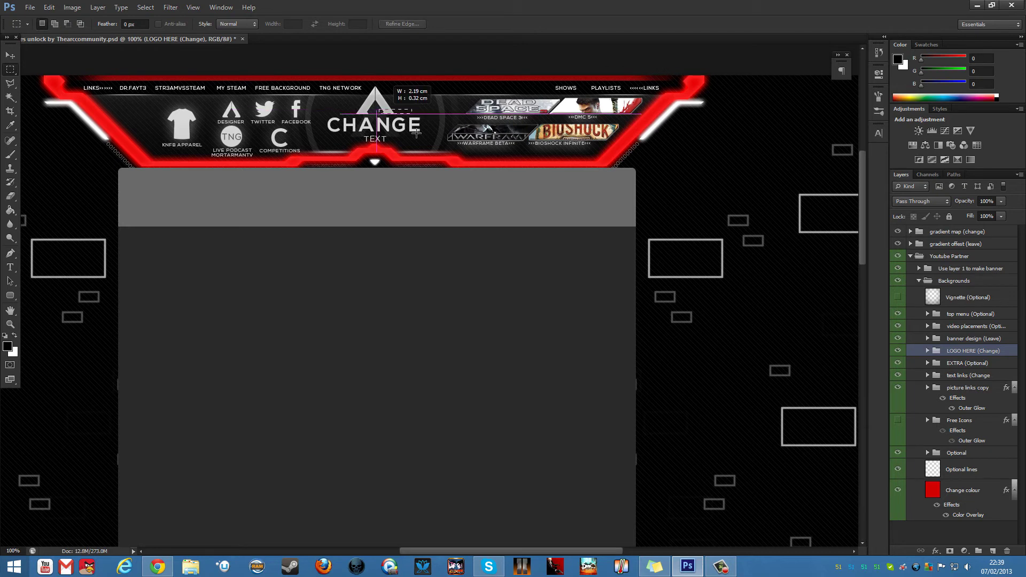
{"action": "left_click_drag", "start_coordinate": [336, 136], "coordinate": [400, 144]}
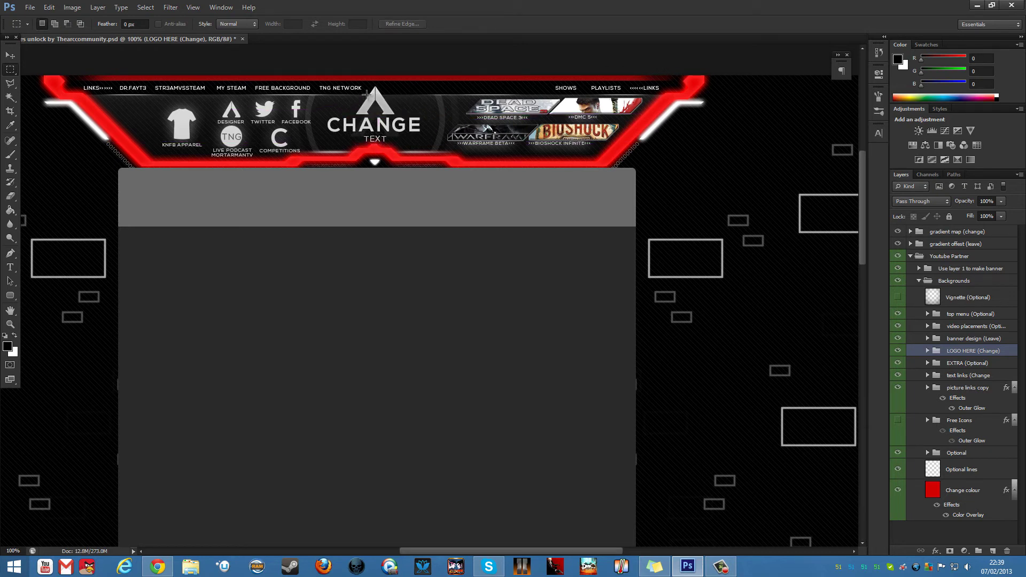
{"action": "left_click_drag", "start_coordinate": [345, 95], "coordinate": [406, 114]}
Toggle the EXTRA (Optional) layers off and on to compare, leaving them visible
{"action": "left_click", "coordinate": [944, 365]}
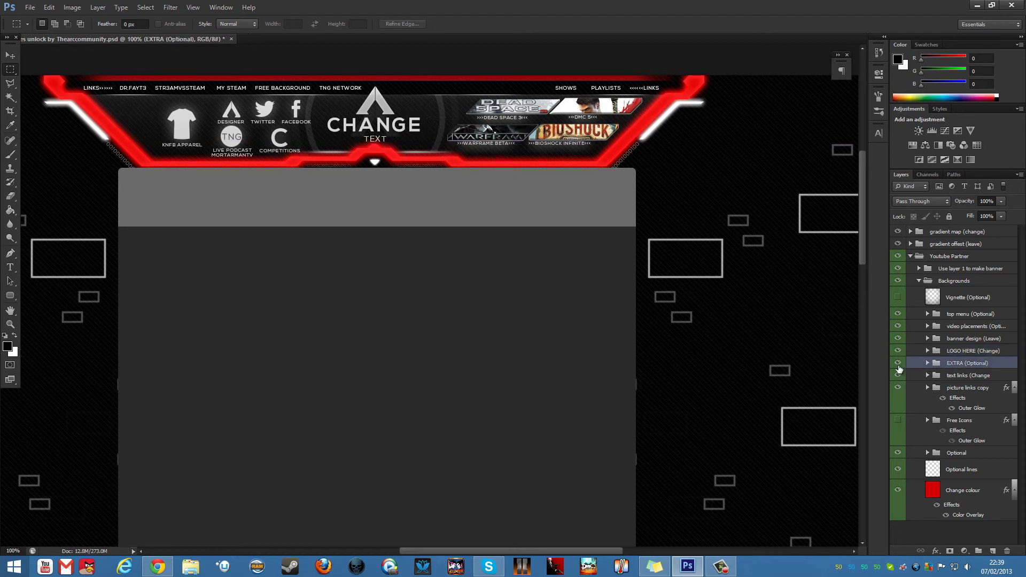
{"action": "left_click", "coordinate": [899, 367]}
{"action": "left_click", "coordinate": [899, 367]}
{"action": "left_click", "coordinate": [898, 367]}
{"action": "left_click", "coordinate": [899, 366]}
{"action": "left_click_drag", "start_coordinate": [661, 160], "coordinate": [661, 177]}
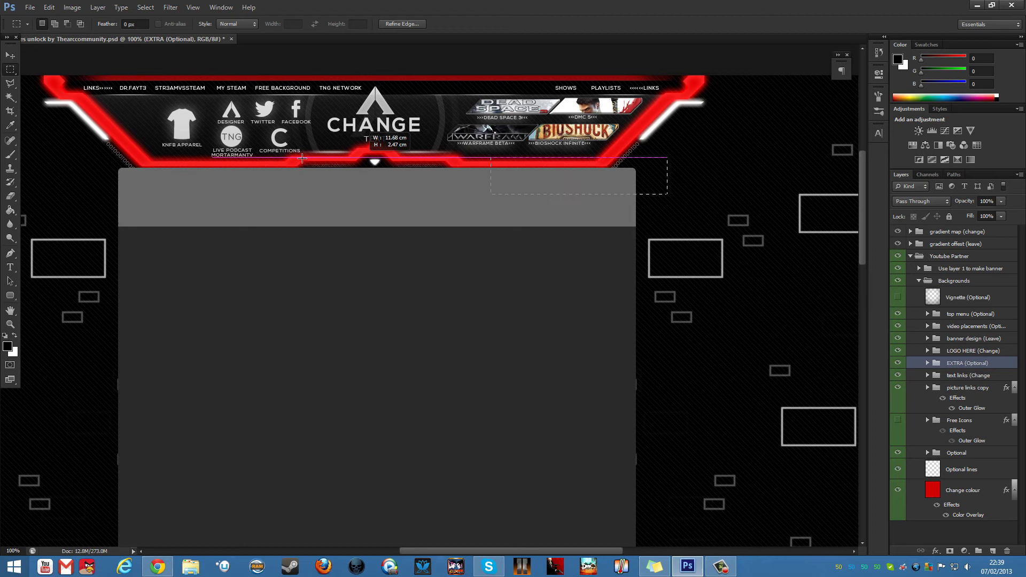
{"action": "left_click", "coordinate": [620, 229]}
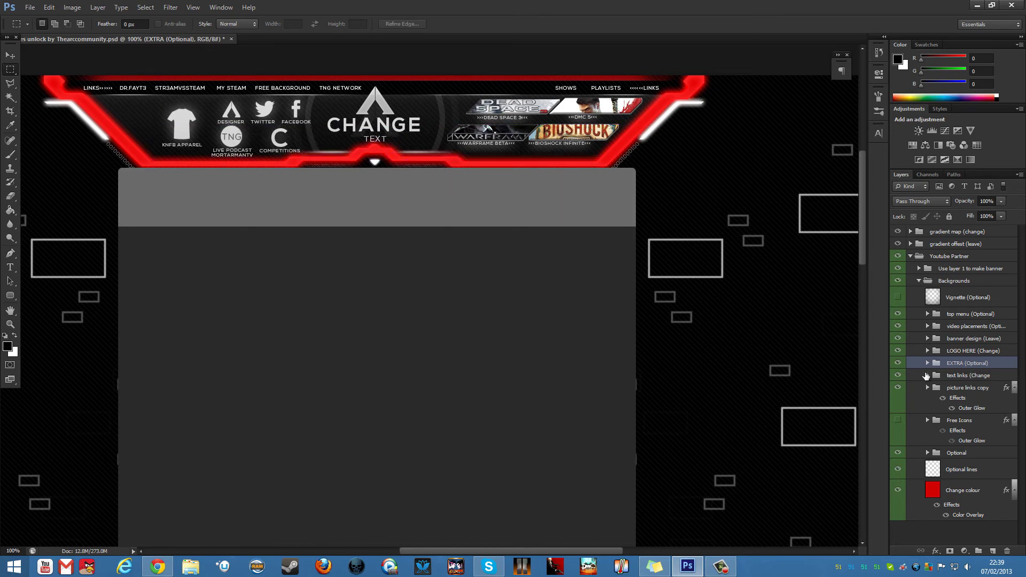
Hide and re-show the text link labels, then expand the text links (Change group
{"action": "left_click", "coordinate": [899, 377]}
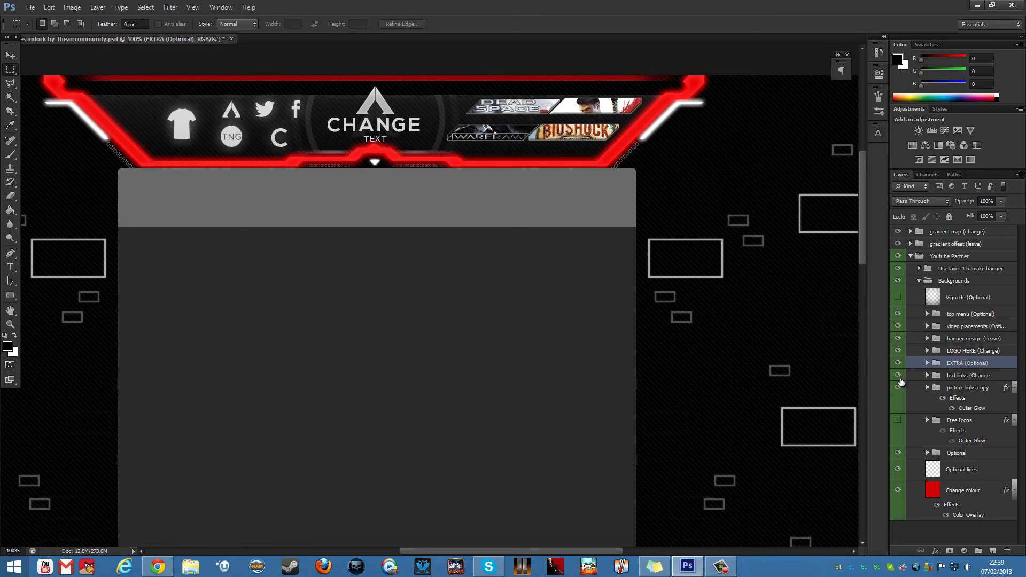
{"action": "left_click", "coordinate": [899, 376]}
{"action": "left_click", "coordinate": [931, 378]}
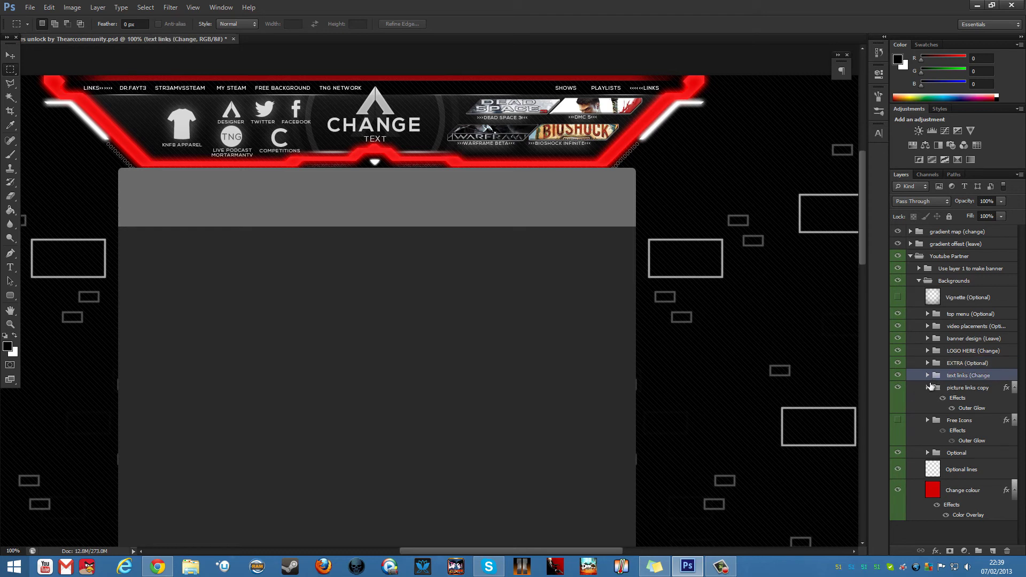
{"action": "left_click", "coordinate": [928, 377]}
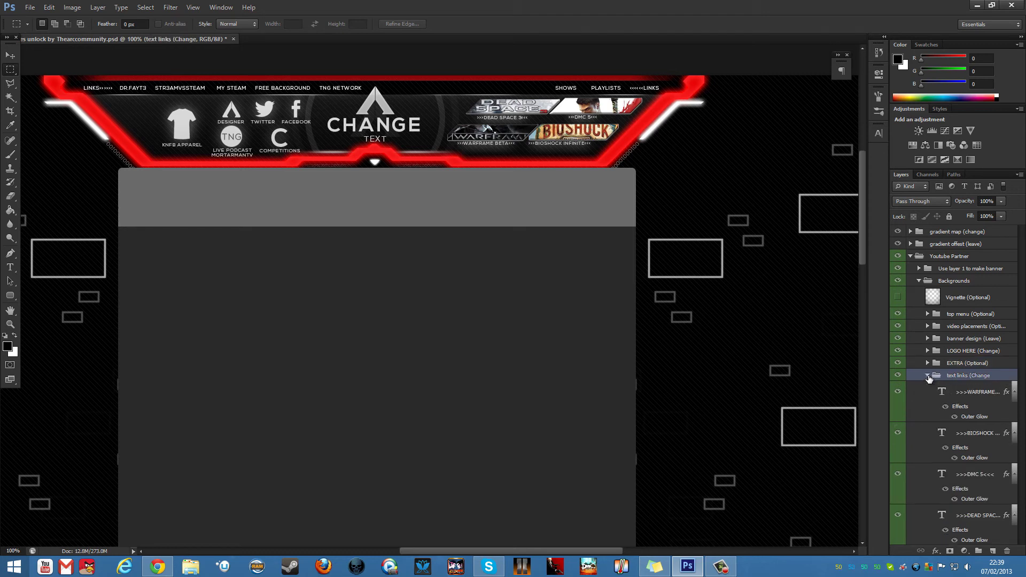
{"action": "left_click_drag", "start_coordinate": [1022, 317], "coordinate": [1024, 385]}
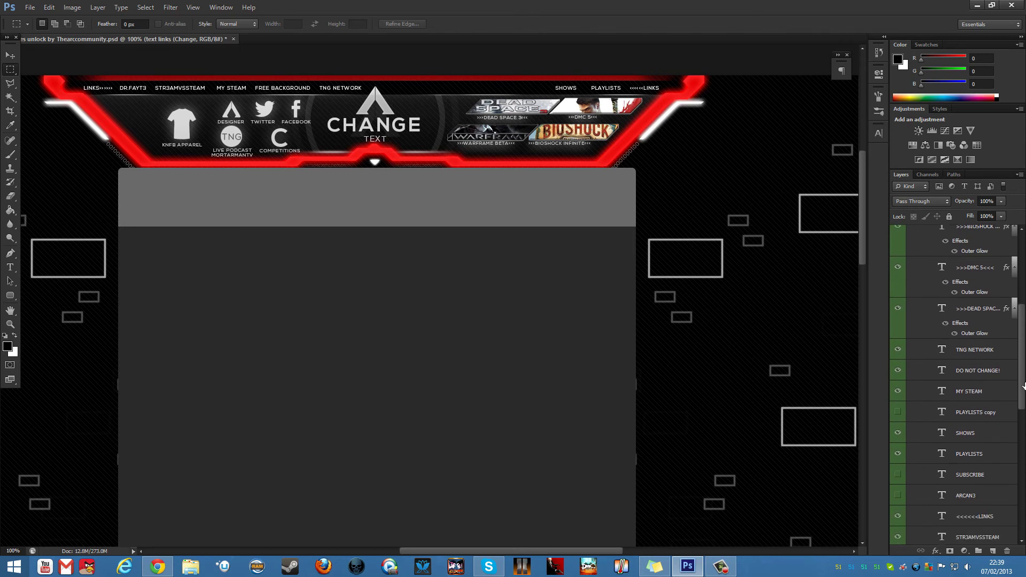
Flash the DO NOT CHANGE! text layer's visibility to locate it beside the FREE BACKGROUND link
{"action": "left_click", "coordinate": [981, 374]}
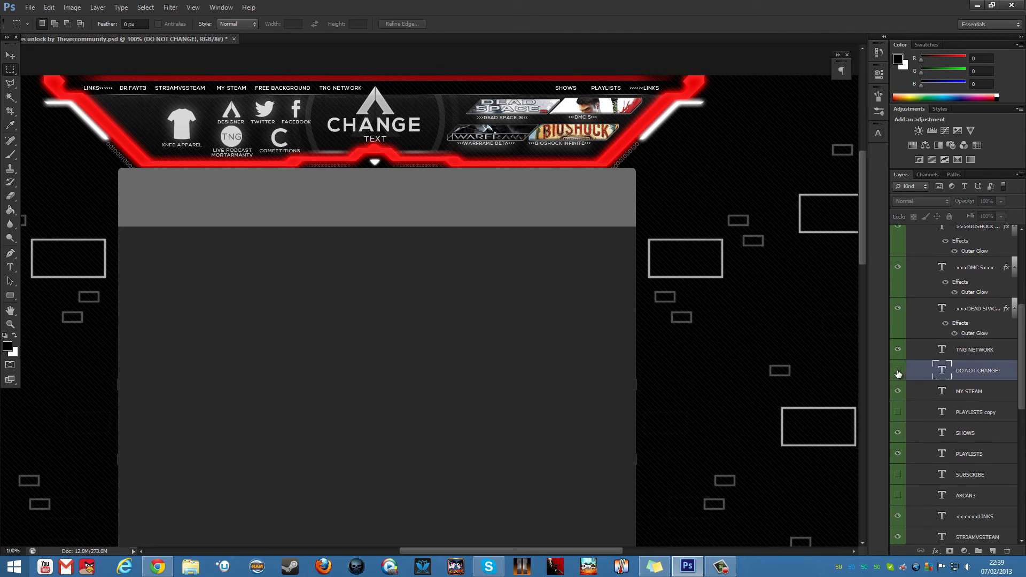
{"action": "left_click", "coordinate": [898, 371]}
{"action": "left_click", "coordinate": [898, 371]}
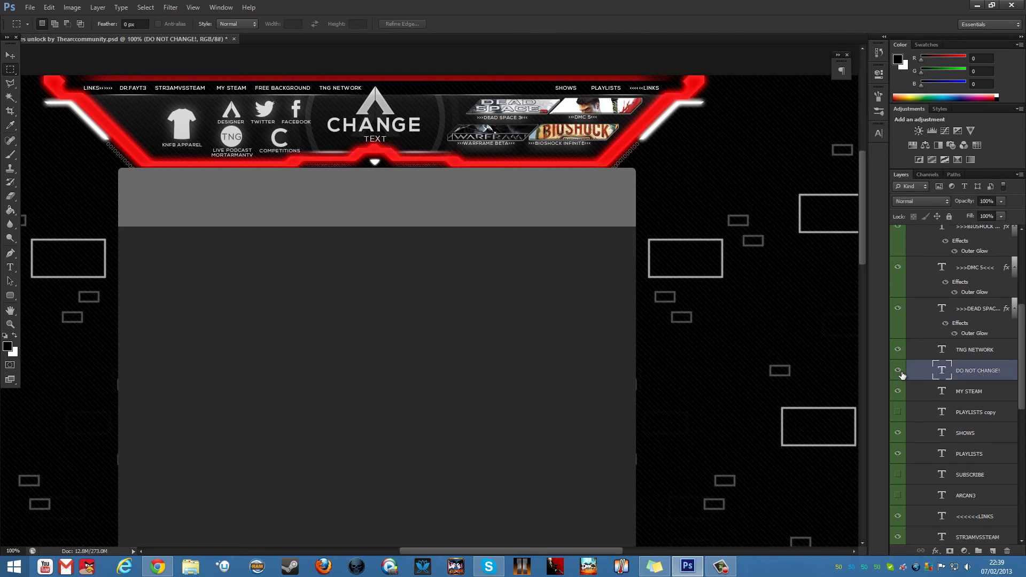
{"action": "left_click", "coordinate": [899, 373]}
{"action": "left_click", "coordinate": [900, 373]}
{"action": "left_click_drag", "start_coordinate": [319, 98], "coordinate": [249, 80]}
{"action": "left_click", "coordinate": [898, 371]}
{"action": "left_click", "coordinate": [899, 371]}
{"action": "left_click", "coordinate": [899, 371]}
{"action": "left_click", "coordinate": [898, 371]}
Locate the DESIGNER label near MY STEAM by toggling its layer and outlining its icon
{"action": "scroll", "coordinate": [1021, 359], "scroll_direction": "down", "scroll_amount": 6}
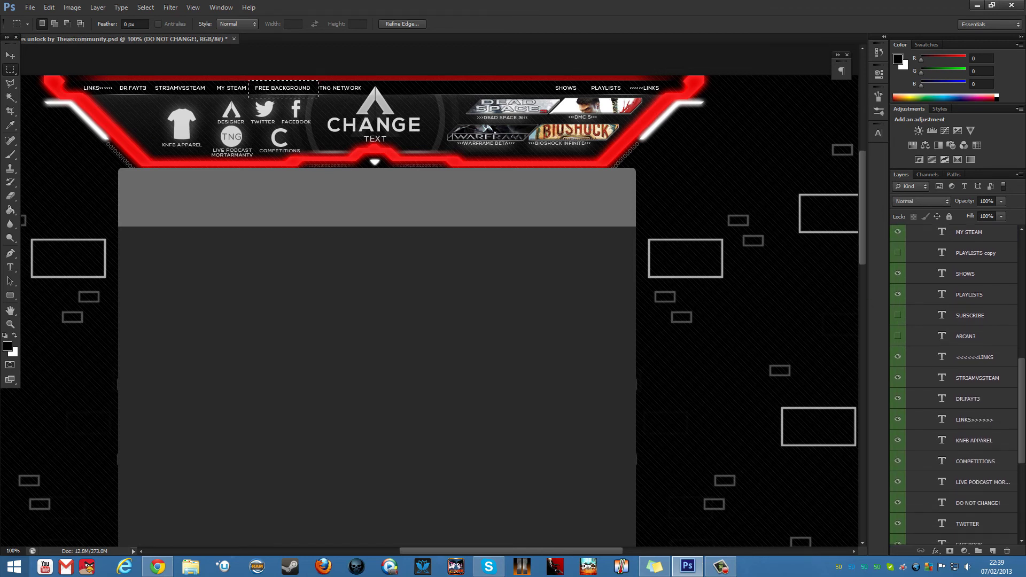
{"action": "left_click", "coordinate": [973, 399]}
{"action": "scroll", "coordinate": [970, 445], "scroll_direction": "down", "scroll_amount": 4}
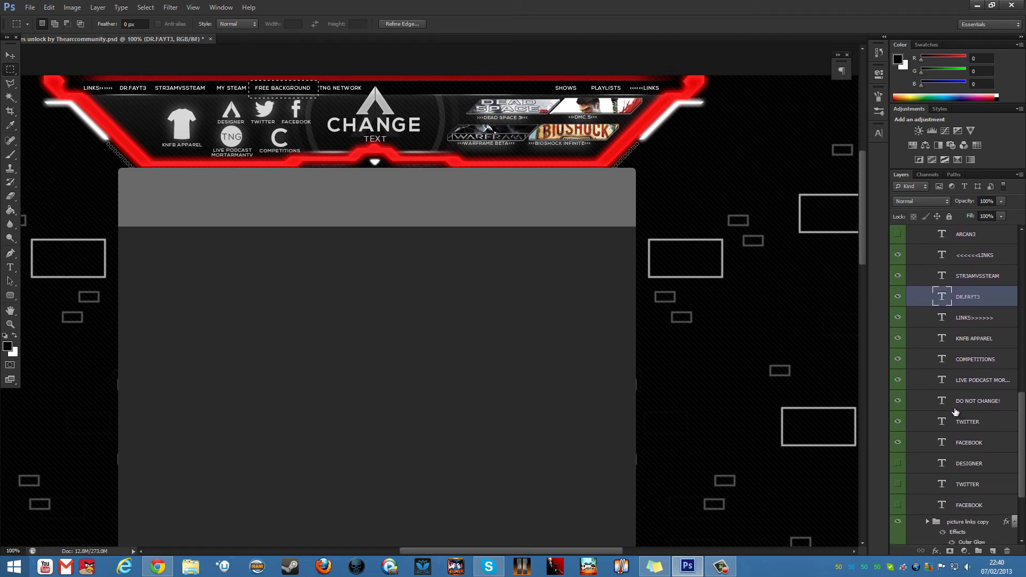
{"action": "left_click", "coordinate": [910, 405]}
{"action": "left_click", "coordinate": [898, 401]}
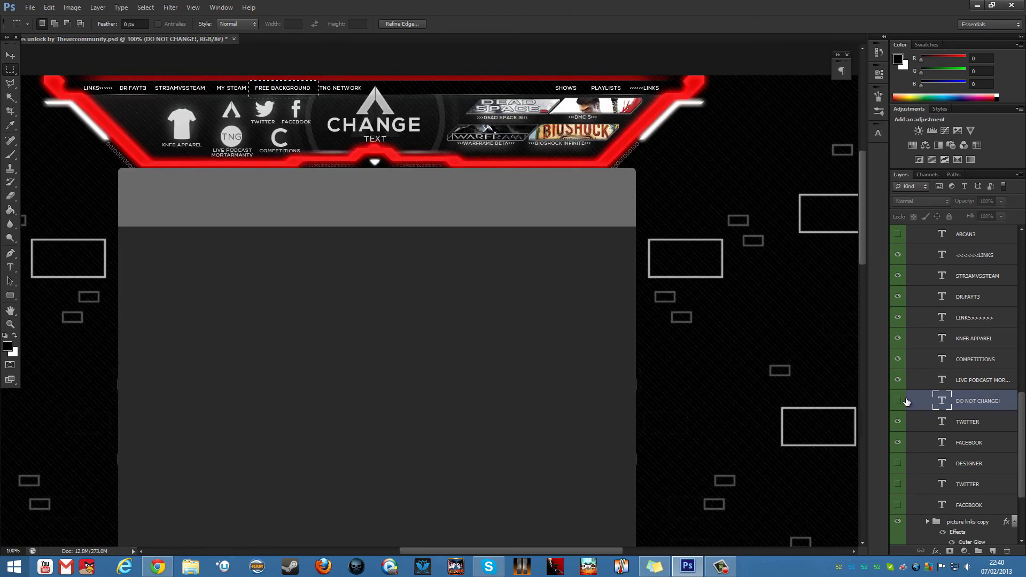
{"action": "left_click", "coordinate": [898, 401]}
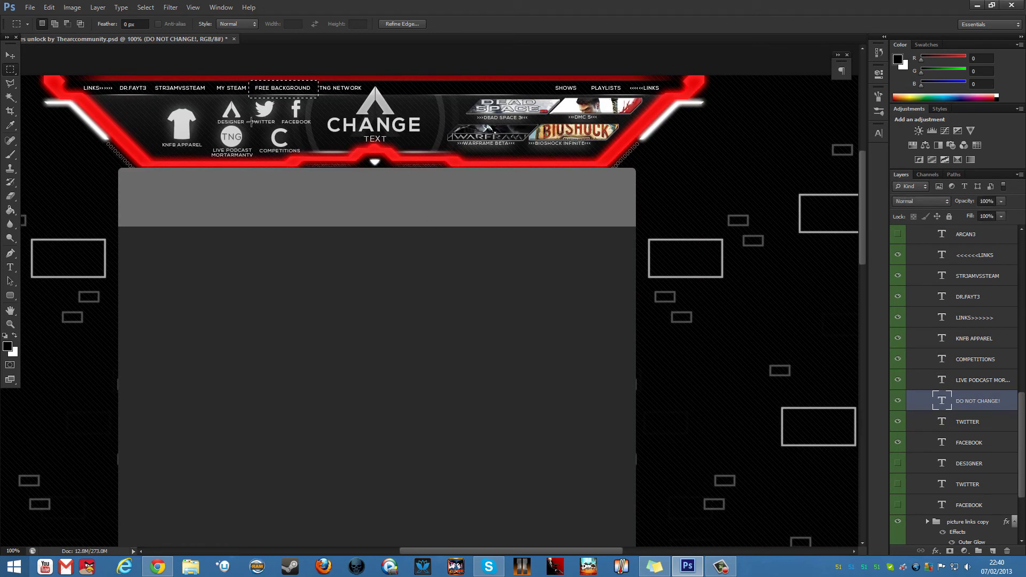
{"action": "left_click_drag", "start_coordinate": [249, 124], "coordinate": [214, 100]}
{"action": "left_click", "coordinate": [230, 110]}
{"action": "left_click_drag", "start_coordinate": [245, 124], "coordinate": [217, 98]}
{"action": "left_click", "coordinate": [297, 112]}
Switch the DESIGNER label on and off repeatedly, leaving it visible
{"action": "left_click", "coordinate": [899, 402]}
{"action": "left_click", "coordinate": [899, 401]}
{"action": "left_click", "coordinate": [898, 401]}
{"action": "left_click", "coordinate": [898, 401]}
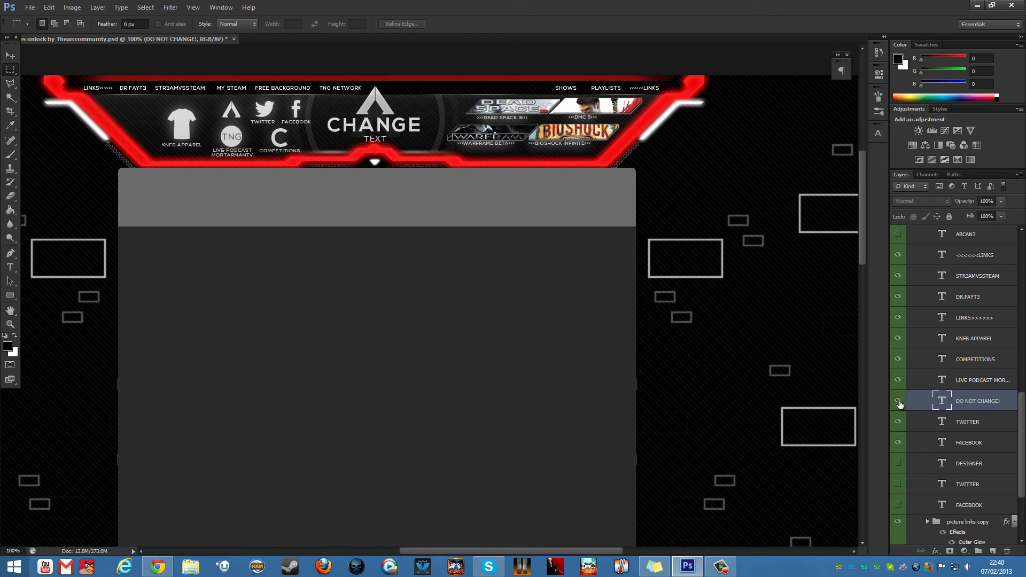
{"action": "left_click", "coordinate": [899, 402]}
{"action": "left_click", "coordinate": [898, 402]}
{"action": "left_click", "coordinate": [898, 402]}
{"action": "left_click", "coordinate": [898, 402]}
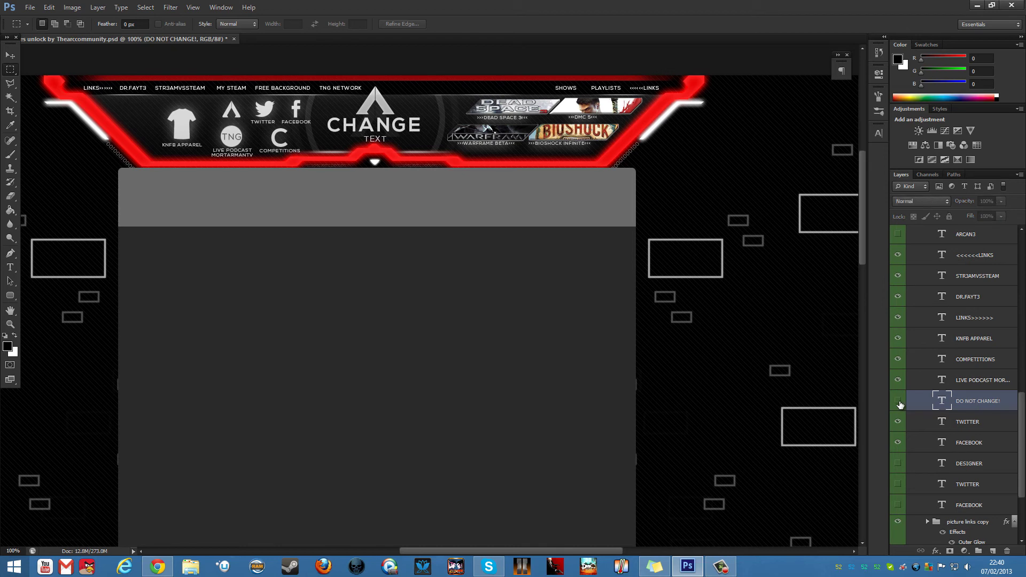
{"action": "left_click", "coordinate": [898, 401]}
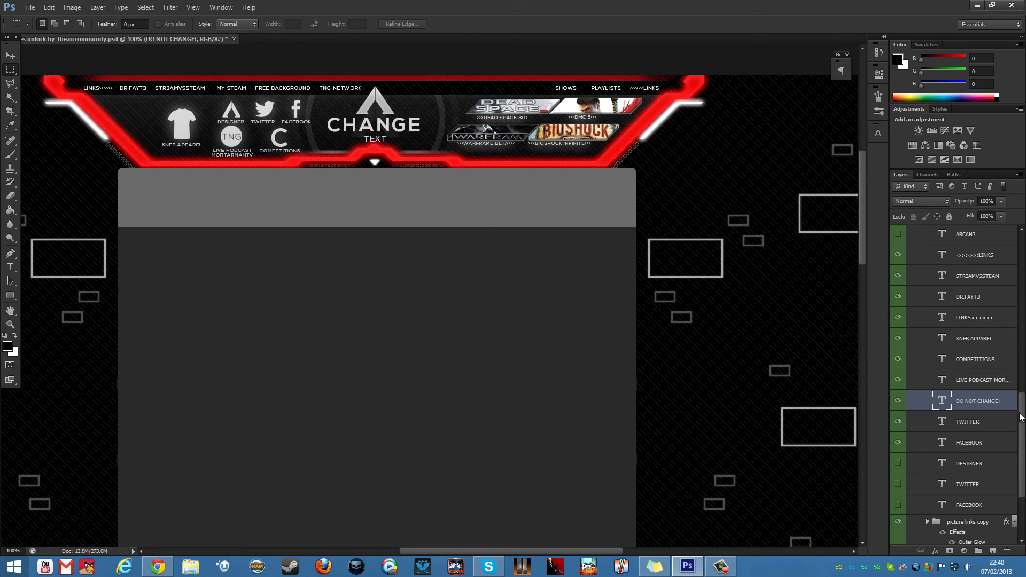
Point out the TNG/COMPETITIONS and KNFB APPAREL links, then hide the banner's picture link icons
{"action": "scroll", "coordinate": [1022, 422], "scroll_direction": "down", "scroll_amount": 1}
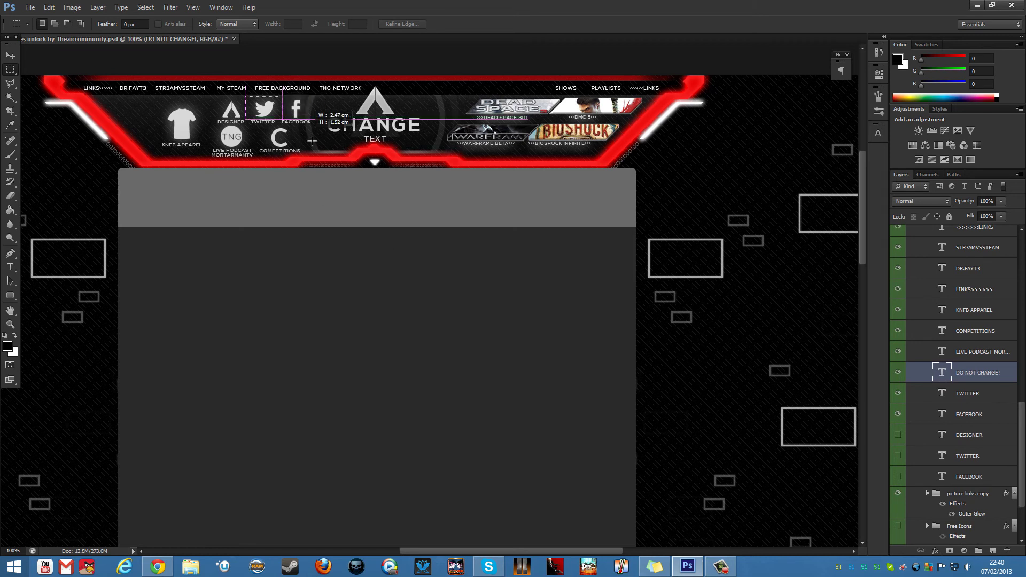
{"action": "left_click_drag", "start_coordinate": [271, 182], "coordinate": [184, 135]}
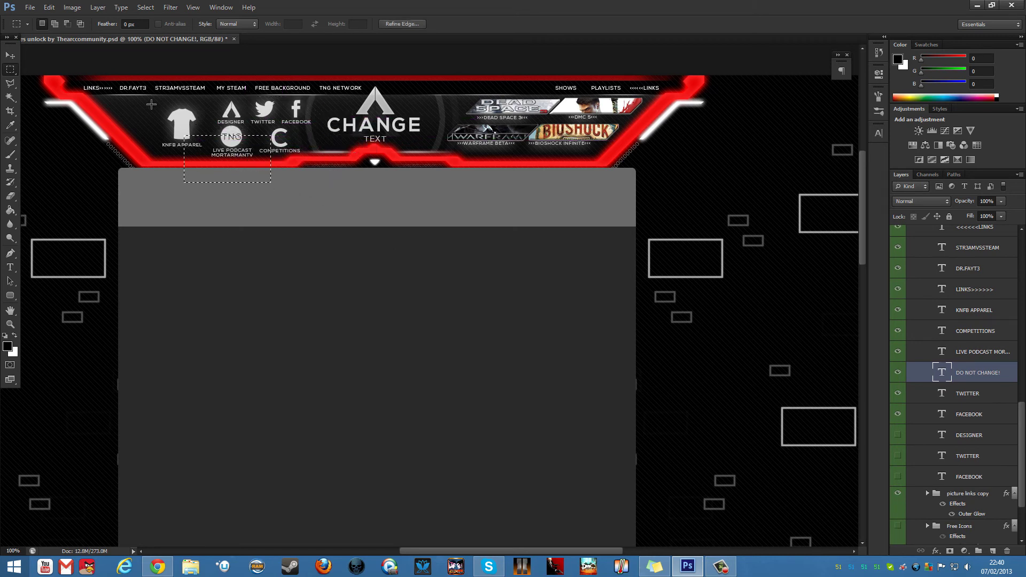
{"action": "left_click_drag", "start_coordinate": [151, 104], "coordinate": [204, 157]}
{"action": "scroll", "coordinate": [903, 420], "scroll_direction": "down", "scroll_amount": 4}
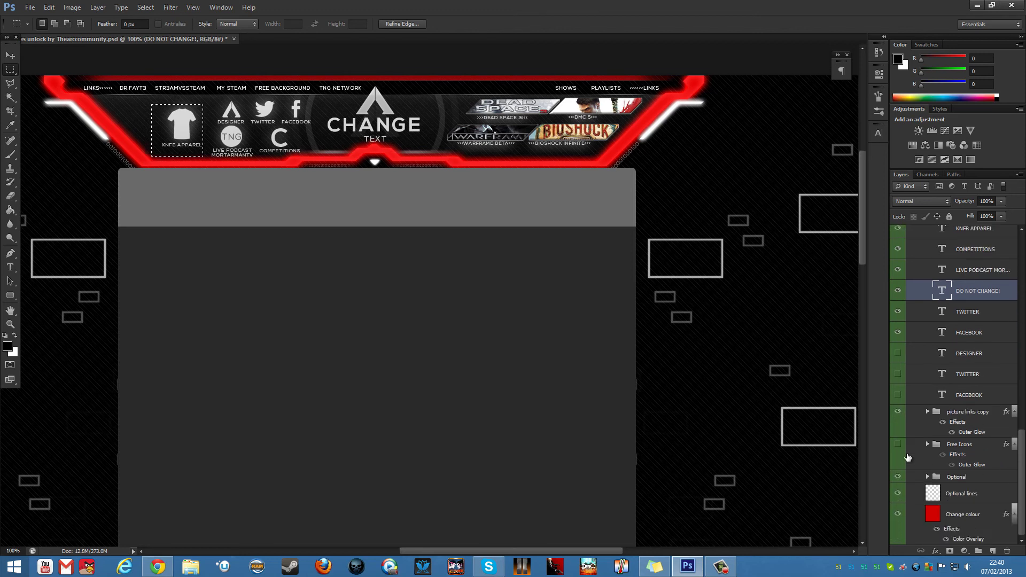
{"action": "left_click", "coordinate": [898, 413]}
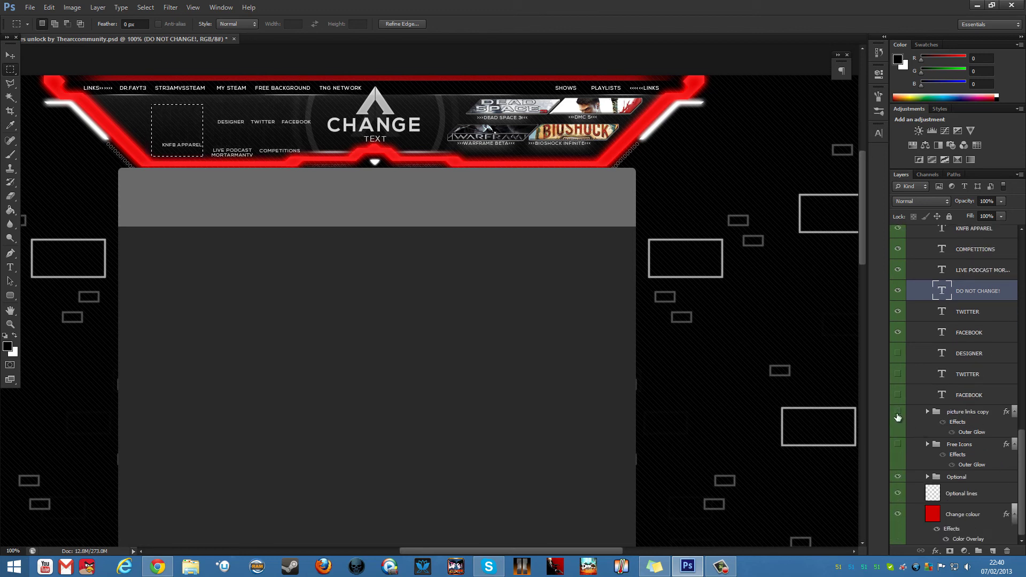
Toggle the Optional group's visibility, ending with its box outlines hidden
{"action": "left_click", "coordinate": [897, 478]}
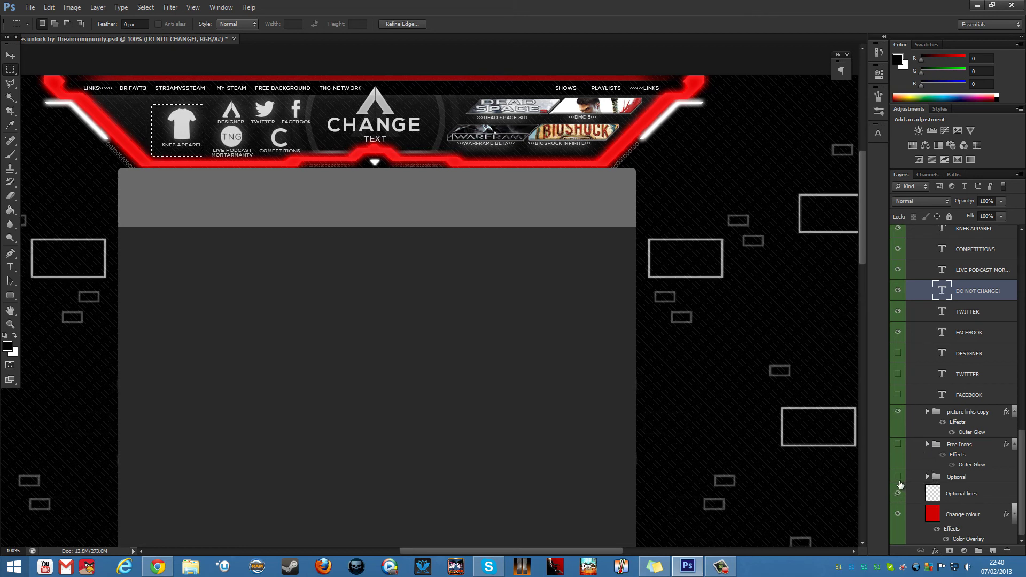
{"action": "left_click", "coordinate": [898, 480]}
{"action": "left_click", "coordinate": [899, 481]}
{"action": "left_click", "coordinate": [899, 480]}
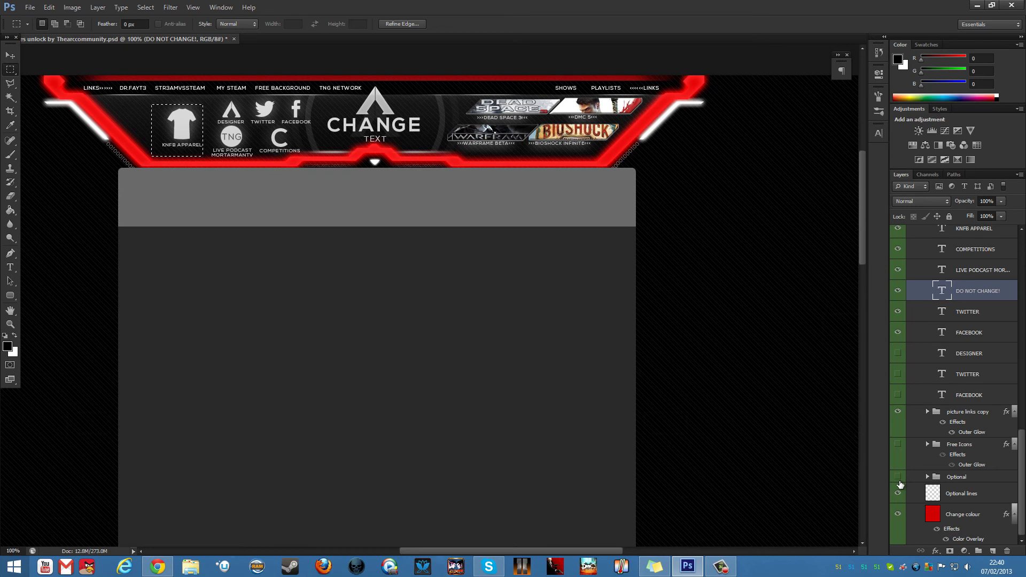
{"action": "left_click", "coordinate": [898, 480]}
{"action": "left_click", "coordinate": [899, 480]}
{"action": "double_click", "coordinate": [949, 539]}
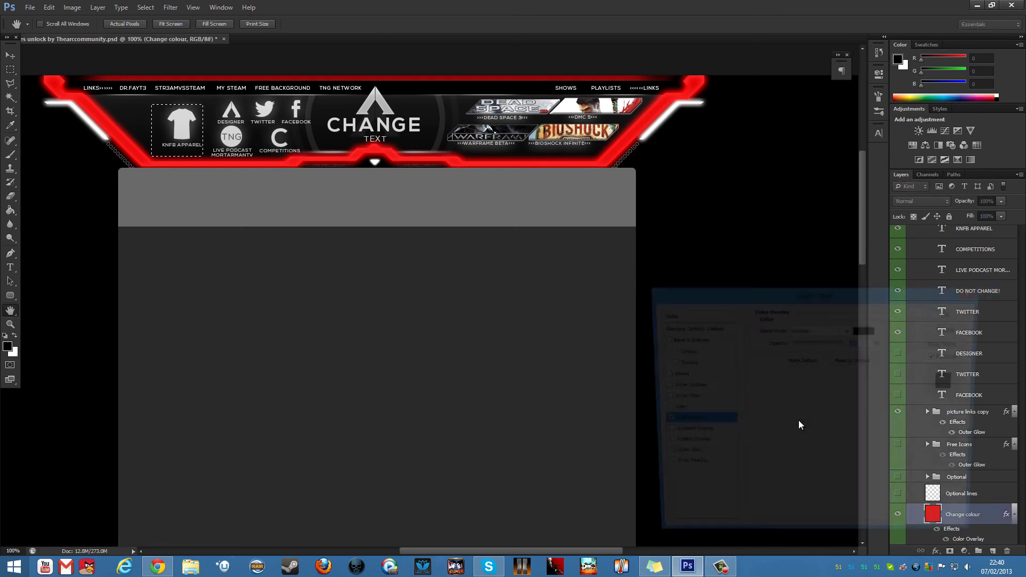
{"action": "left_click", "coordinate": [866, 329]}
{"action": "left_click", "coordinate": [464, 407]}
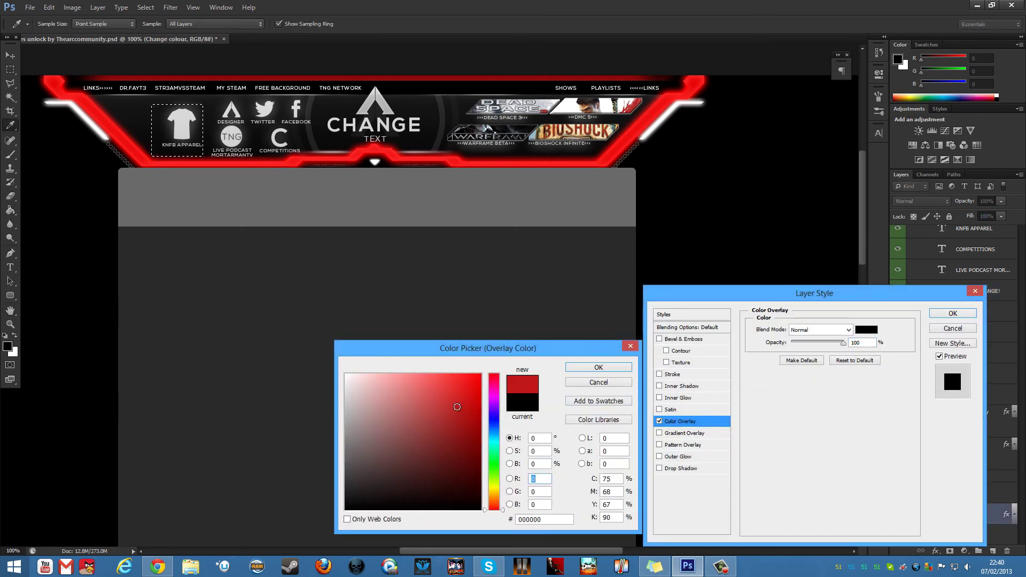
{"action": "mouse_move", "coordinate": [455, 428]}
{"action": "left_mouse_down"}
{"action": "mouse_move", "coordinate": [432, 395]}
{"action": "mouse_move", "coordinate": [428, 413]}
{"action": "mouse_move", "coordinate": [434, 391]}
{"action": "mouse_move", "coordinate": [454, 453]}
{"action": "mouse_move", "coordinate": [483, 401]}
{"action": "mouse_move", "coordinate": [428, 412]}
{"action": "mouse_move", "coordinate": [449, 412]}
{"action": "mouse_move", "coordinate": [433, 390]}
{"action": "mouse_move", "coordinate": [451, 394]}
{"action": "mouse_move", "coordinate": [456, 382]}
{"action": "mouse_move", "coordinate": [428, 395]}
{"action": "mouse_move", "coordinate": [398, 386]}
{"action": "mouse_move", "coordinate": [451, 428]}
{"action": "mouse_move", "coordinate": [452, 459]}
{"action": "left_mouse_up"}
{"action": "left_click", "coordinate": [597, 383]}
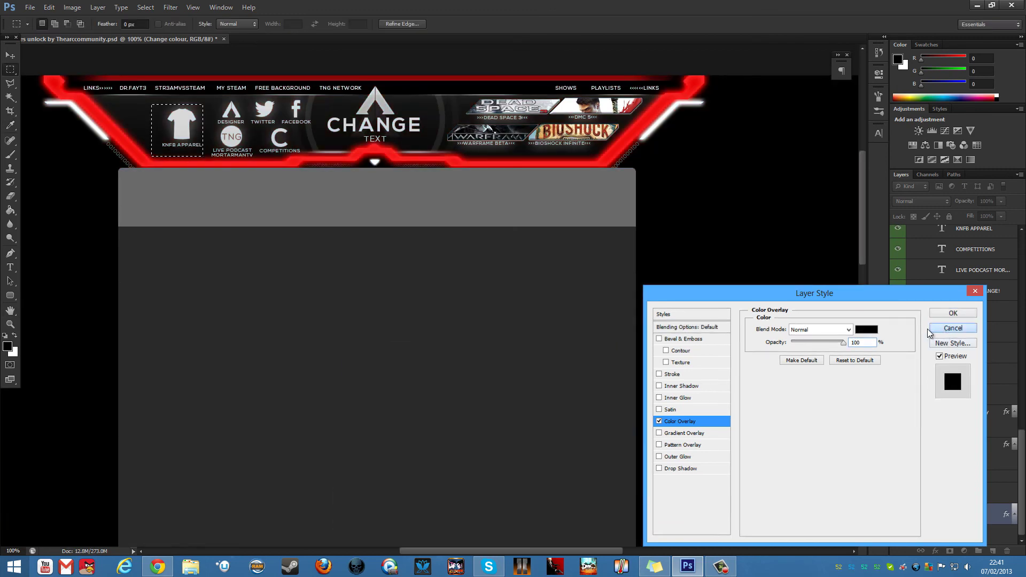
{"action": "left_click", "coordinate": [953, 329]}
{"action": "mouse_move", "coordinate": [869, 222]}
{"action": "left_mouse_down"}
{"action": "mouse_move", "coordinate": [870, 300]}
{"action": "mouse_move", "coordinate": [870, 145]}
{"action": "mouse_move", "coordinate": [869, 224]}
{"action": "left_mouse_up"}
{"action": "left_click", "coordinate": [10, 324]}
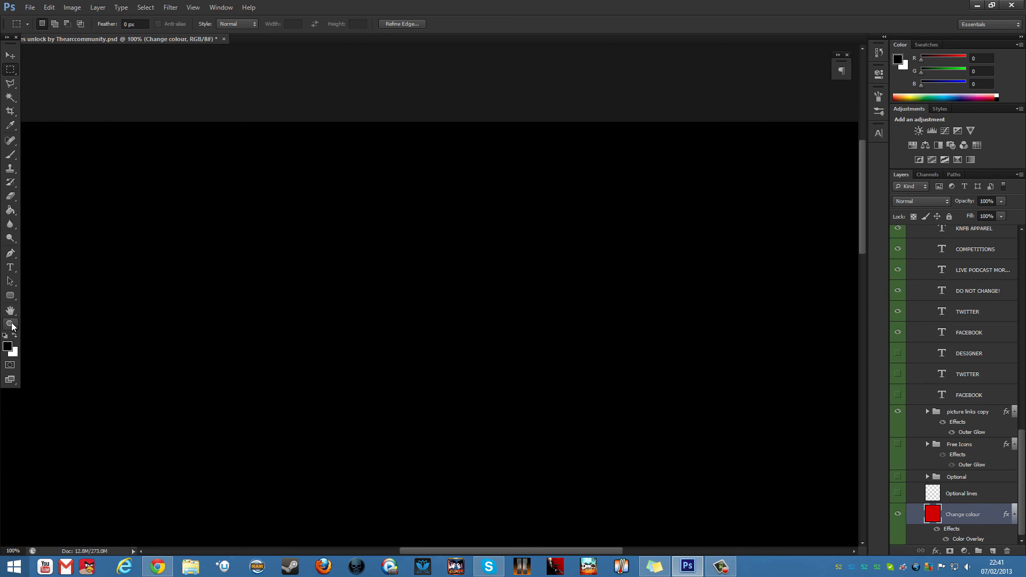
{"action": "right_click", "coordinate": [374, 228]}
{"action": "left_click", "coordinate": [390, 271]}
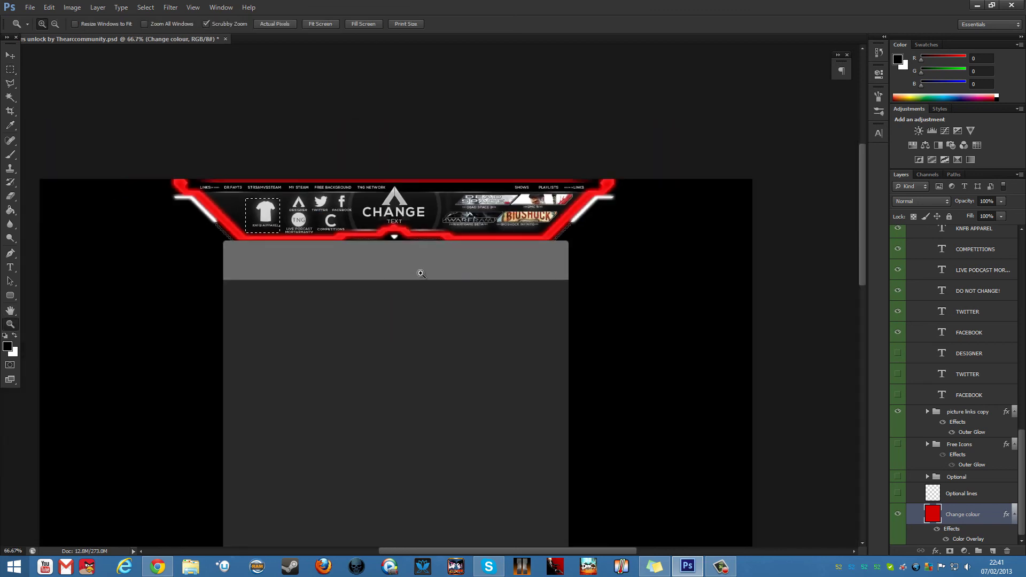
{"action": "left_click", "coordinate": [419, 271]}
{"action": "left_click", "coordinate": [10, 70]}
{"action": "left_click", "coordinate": [48, 70]}
{"action": "left_click", "coordinate": [353, 203]}
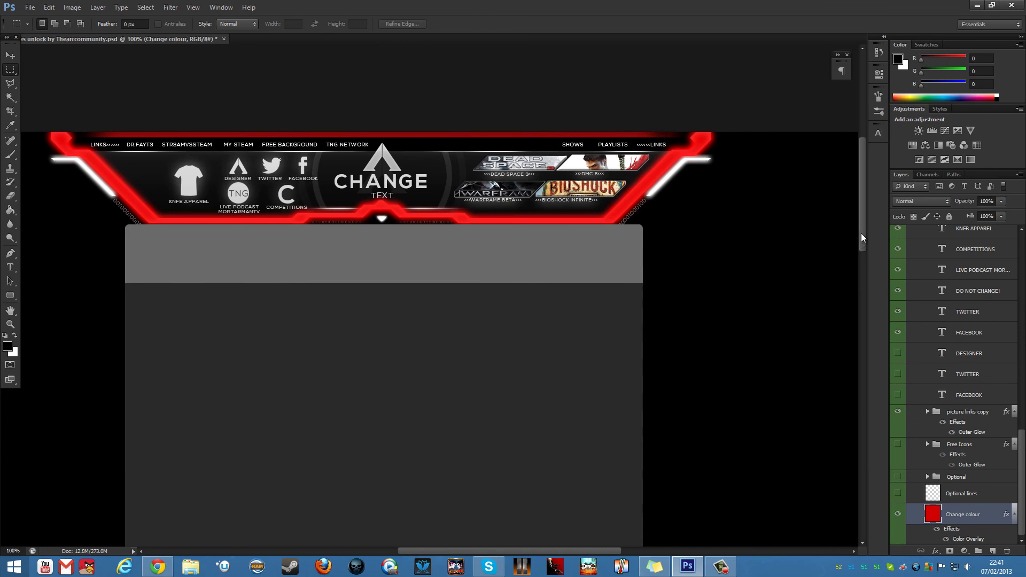
{"action": "mouse_move", "coordinate": [861, 233]}
{"action": "left_mouse_down"}
{"action": "mouse_move", "coordinate": [869, 316]}
{"action": "mouse_move", "coordinate": [861, 220]}
{"action": "left_mouse_up"}
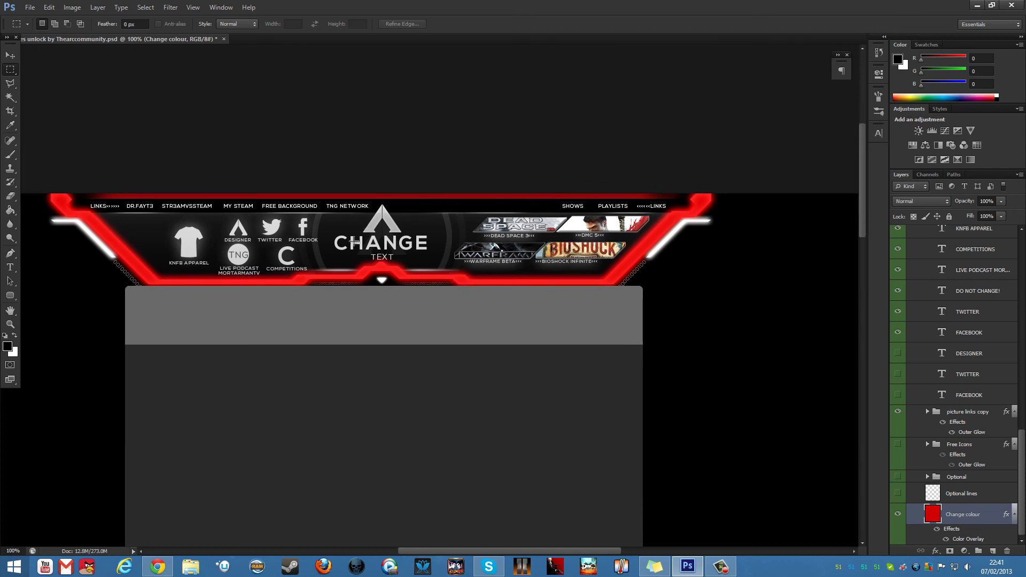
{"action": "left_click_drag", "start_coordinate": [358, 235], "coordinate": [407, 202]}
{"action": "left_click", "coordinate": [418, 222]}
{"action": "left_click_drag", "start_coordinate": [226, 215], "coordinate": [256, 246]}
{"action": "left_click_drag", "start_coordinate": [151, 213], "coordinate": [659, 298]}
{"action": "left_click", "coordinate": [699, 273]}
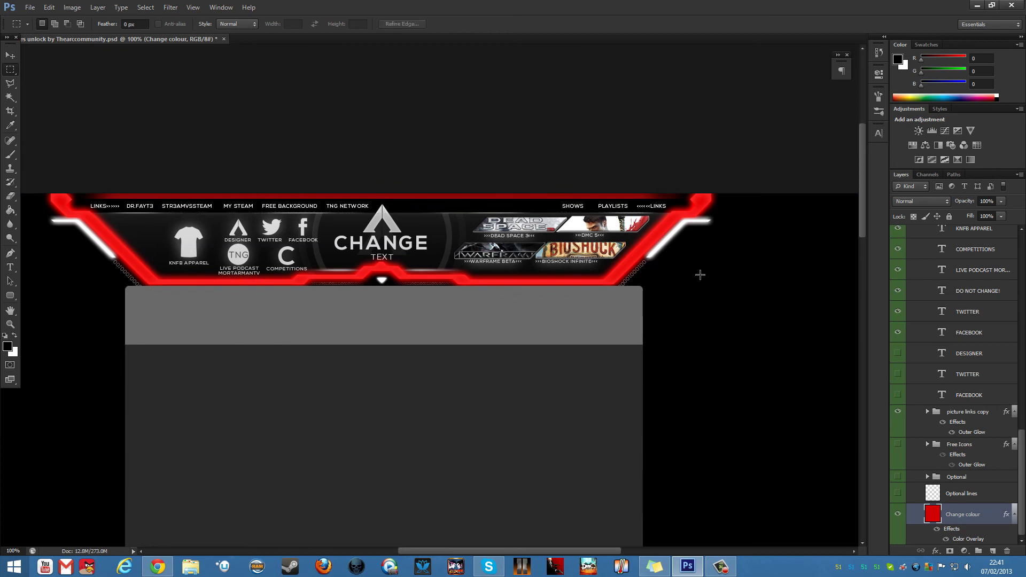